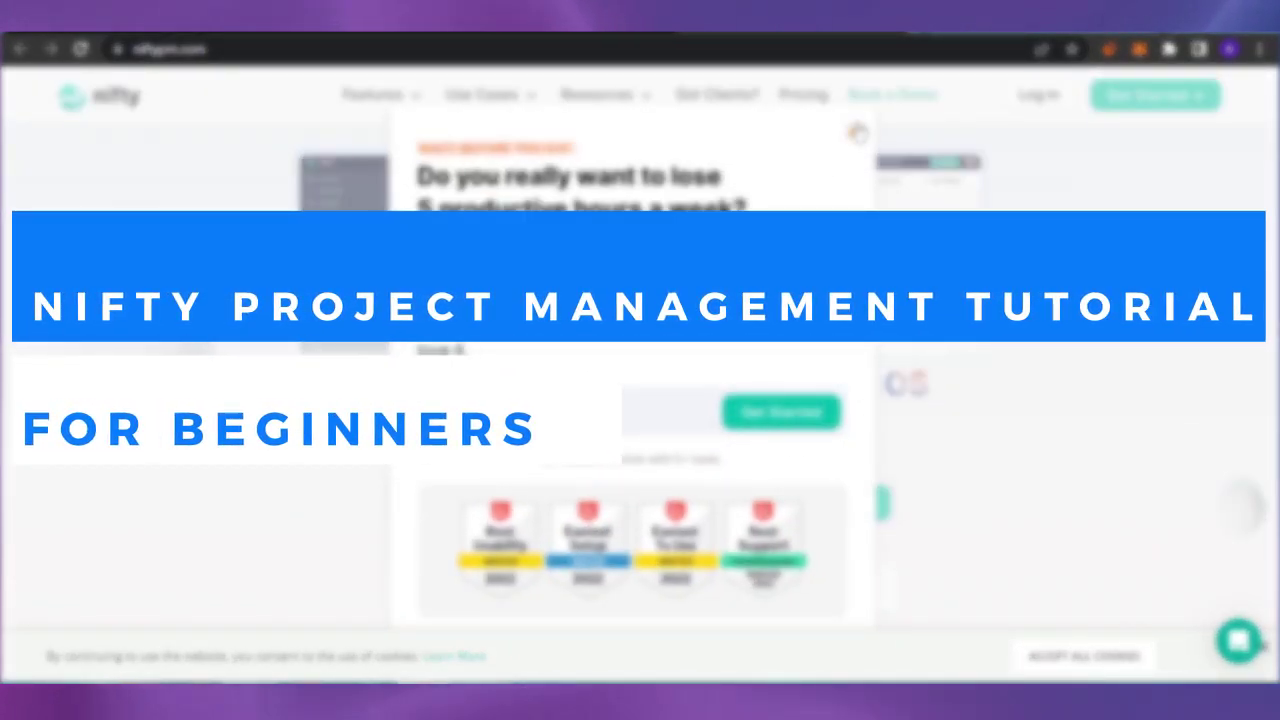
Close the 'lose 5 productive hours' pop-up on the Nifty homepage
left_click(852, 131)
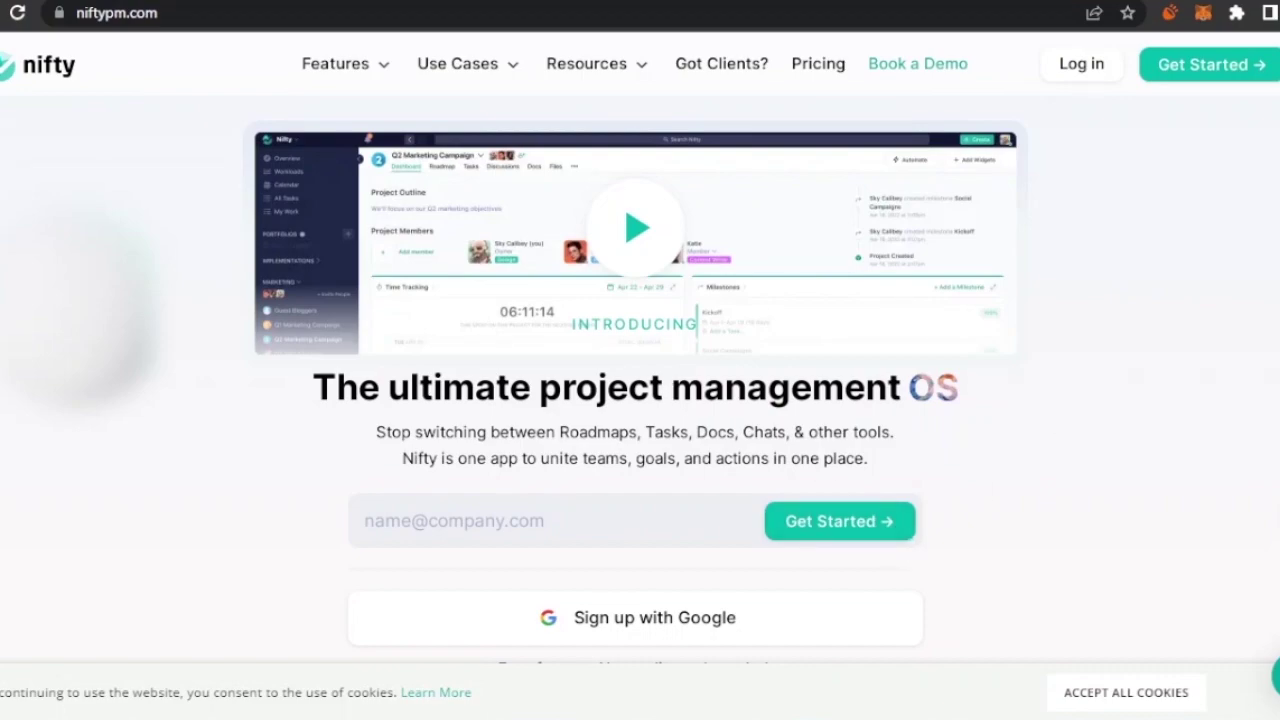
scroll(640, 400, "down", 1)
scroll(640, 400, "up", 1)
scroll(640, 400, "down", 2)
scroll(640, 400, "down", 4)
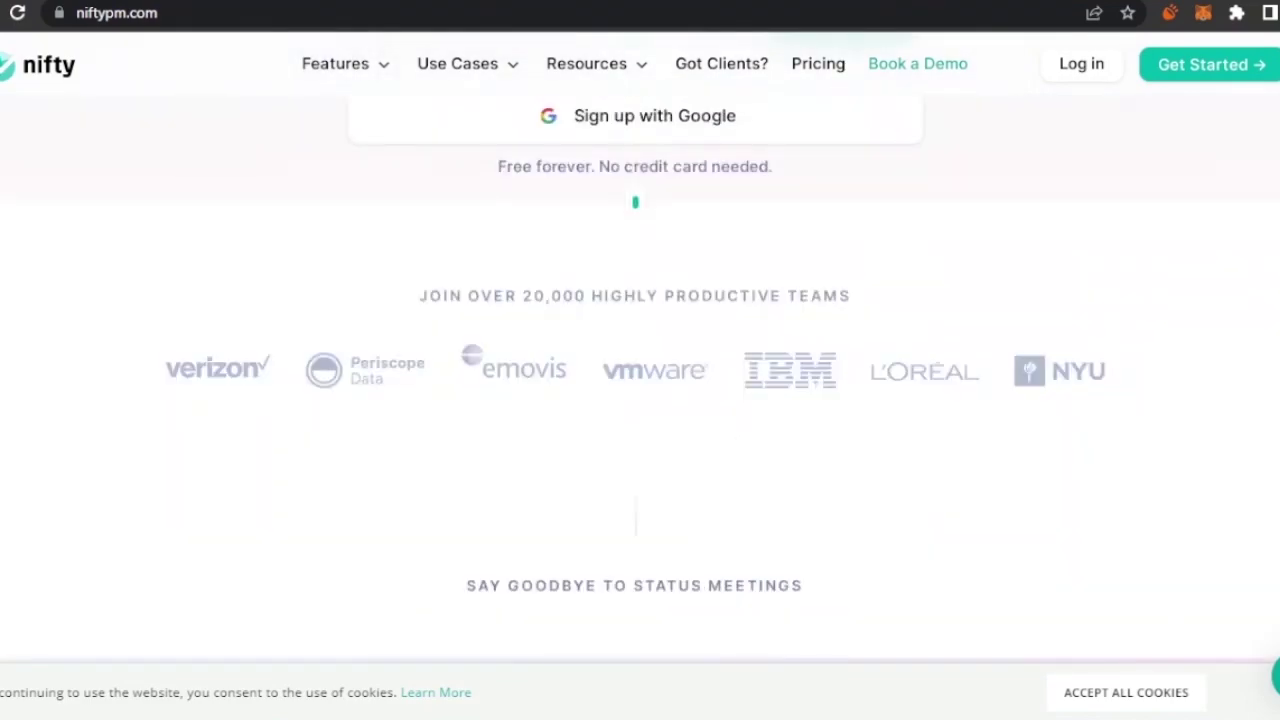
scroll(640, 400, "down", 2)
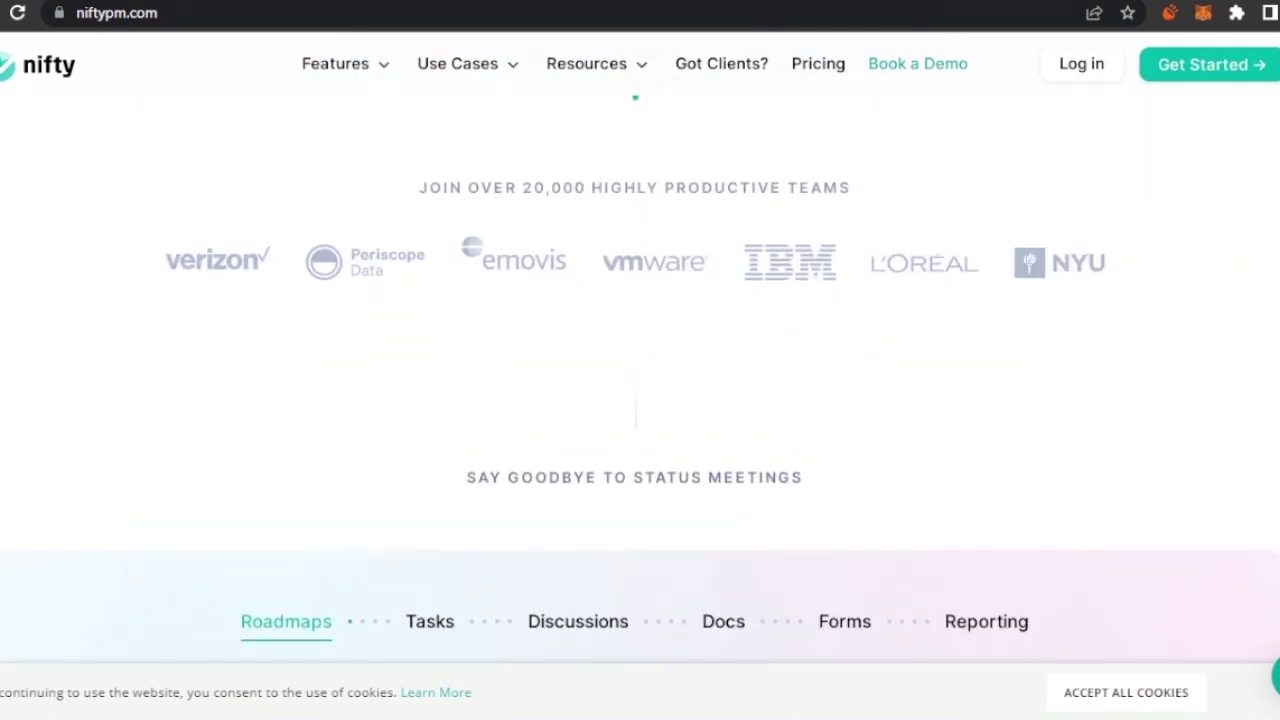
scroll(640, 400, "down", 7)
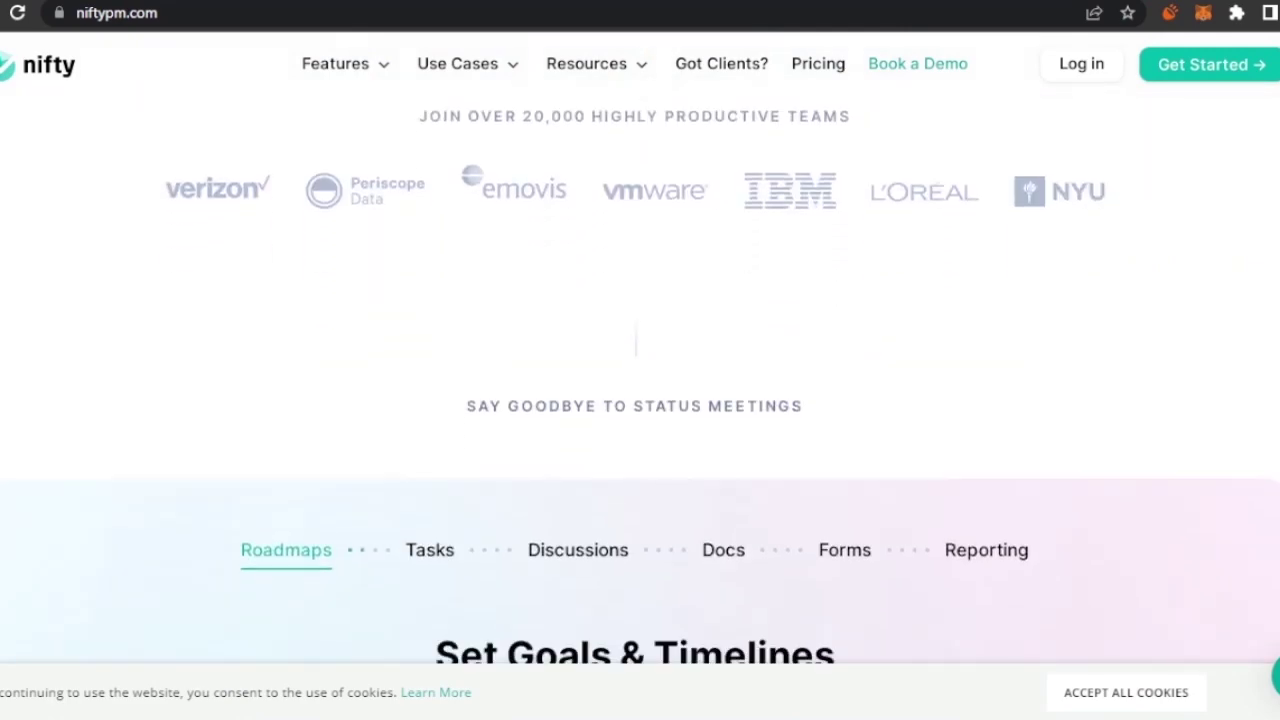
scroll(640, 400, "down", 5)
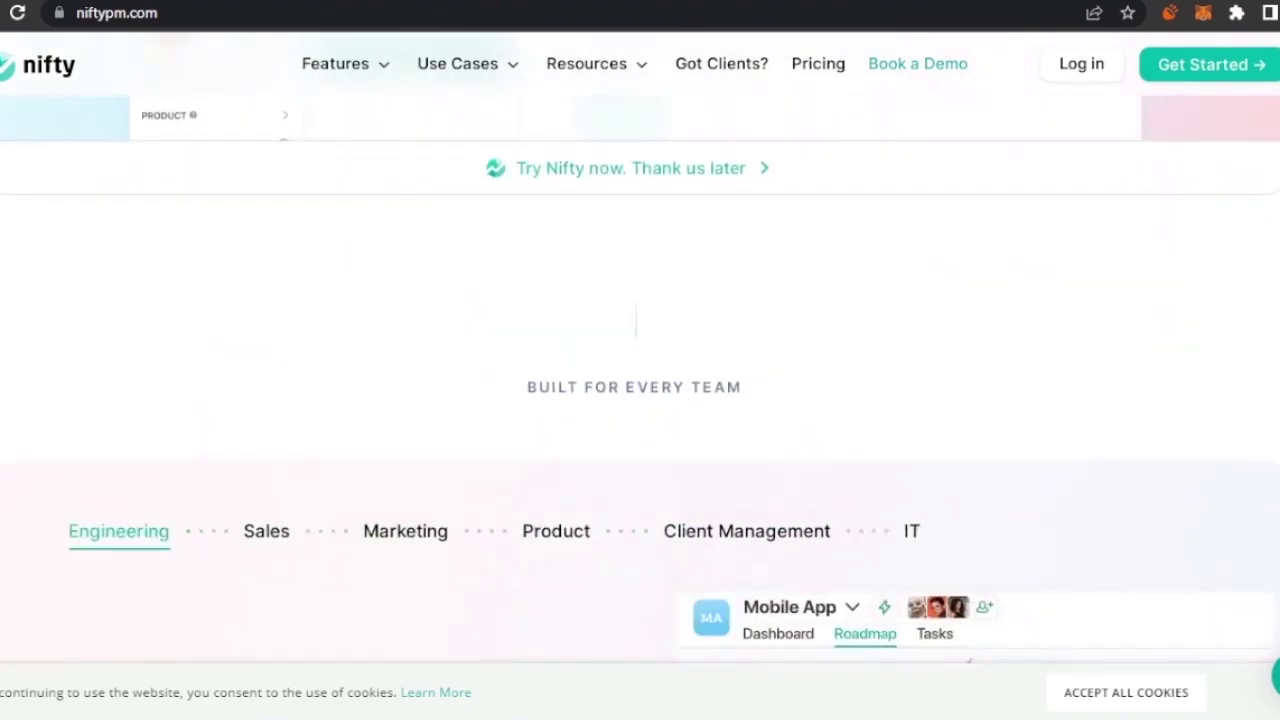
scroll(640, 400, "down", 12)
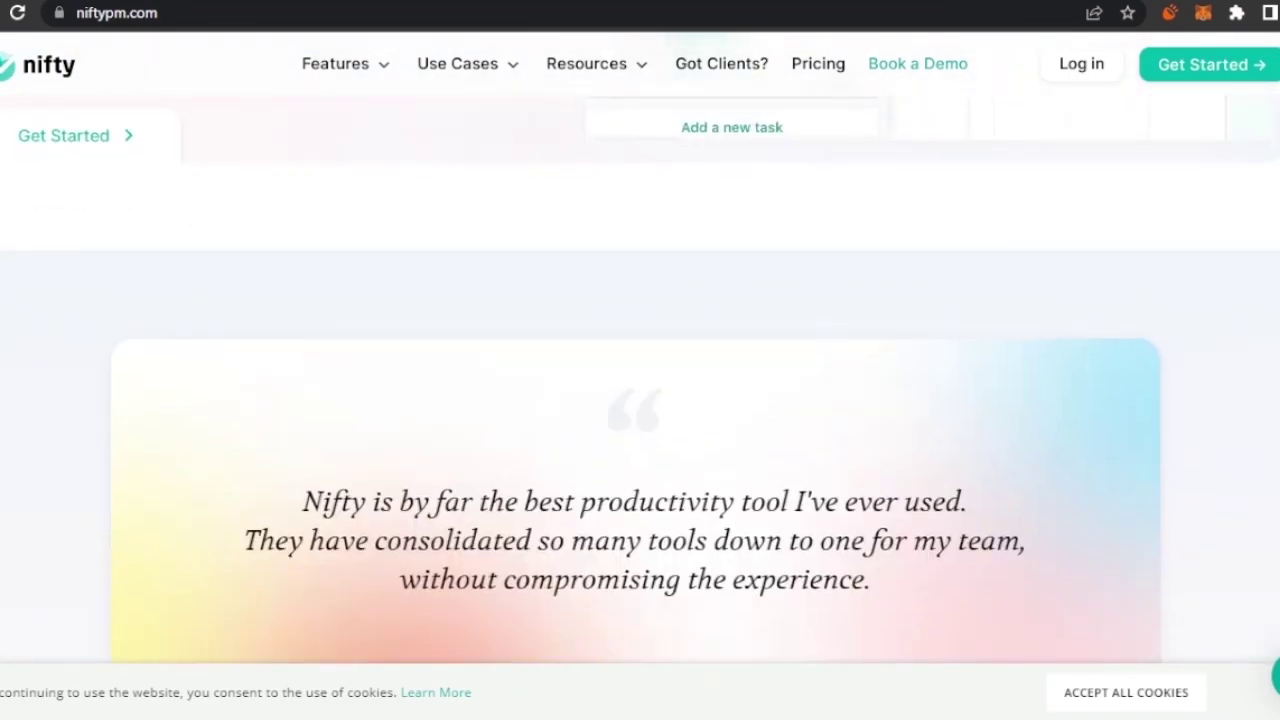
scroll(640, 400, "down", 4)
scroll(640, 400, "up", 5)
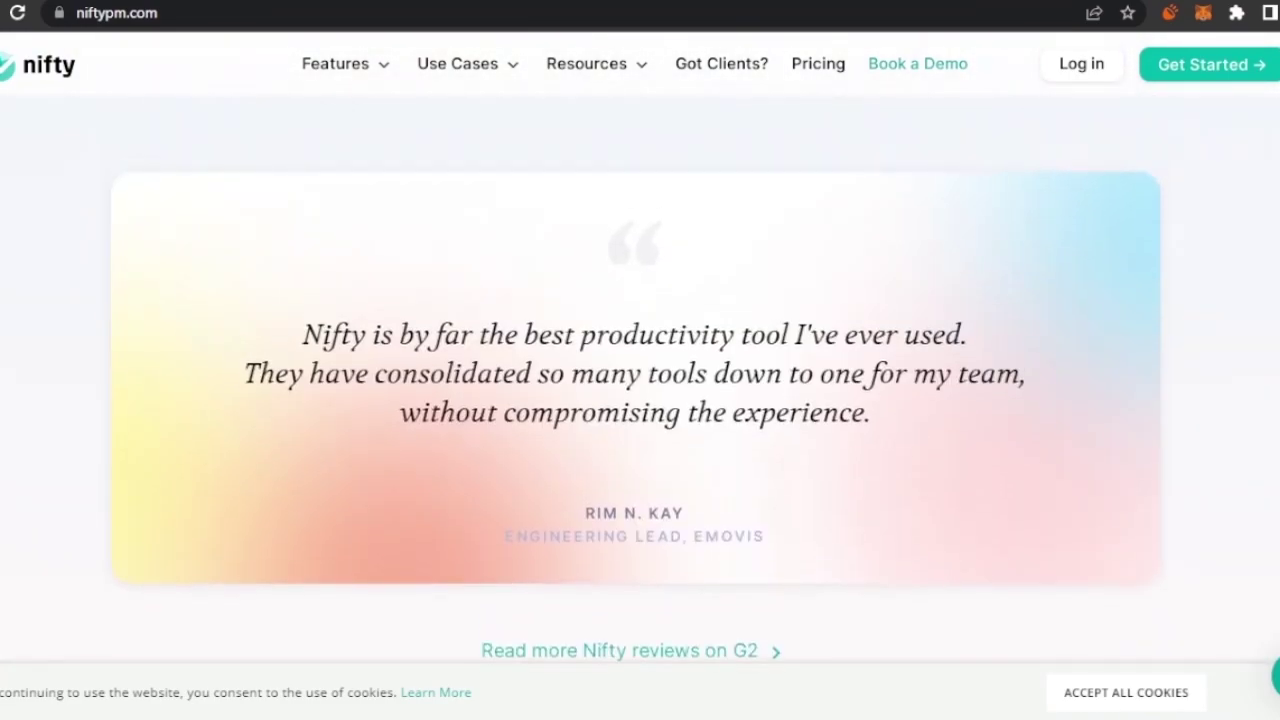
scroll(640, 400, "down", 7)
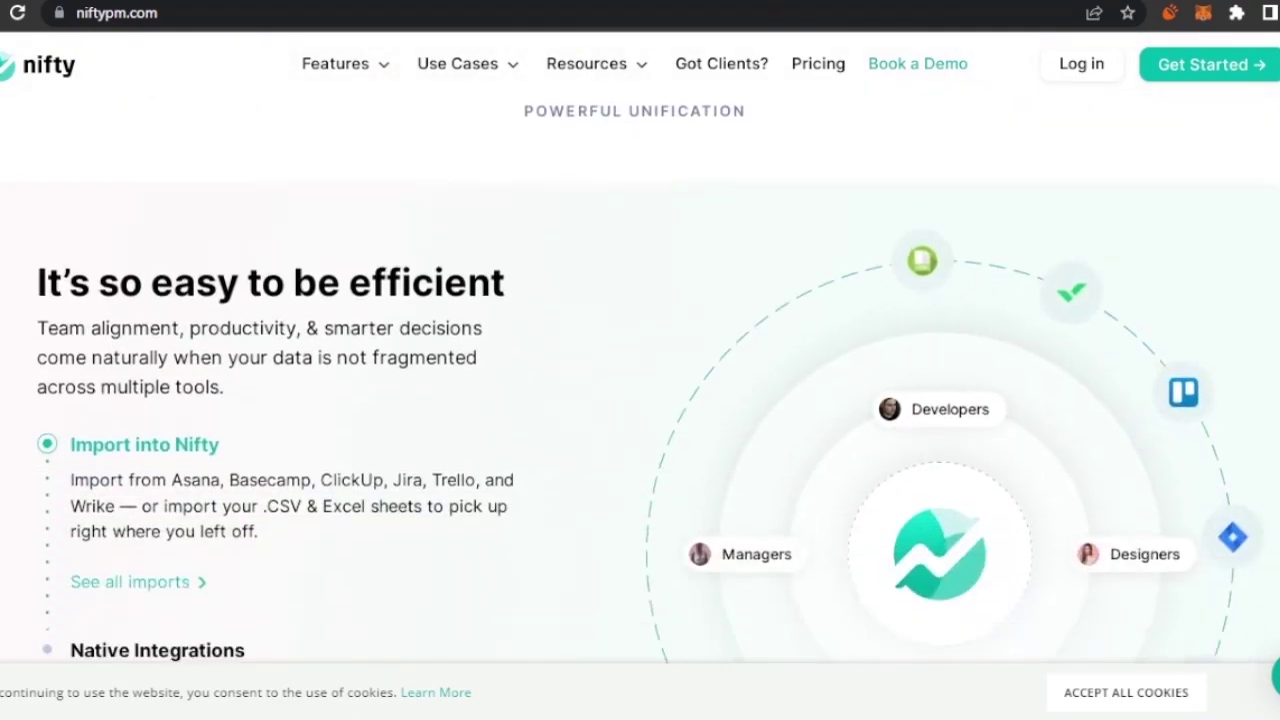
scroll(640, 400, "down", 4)
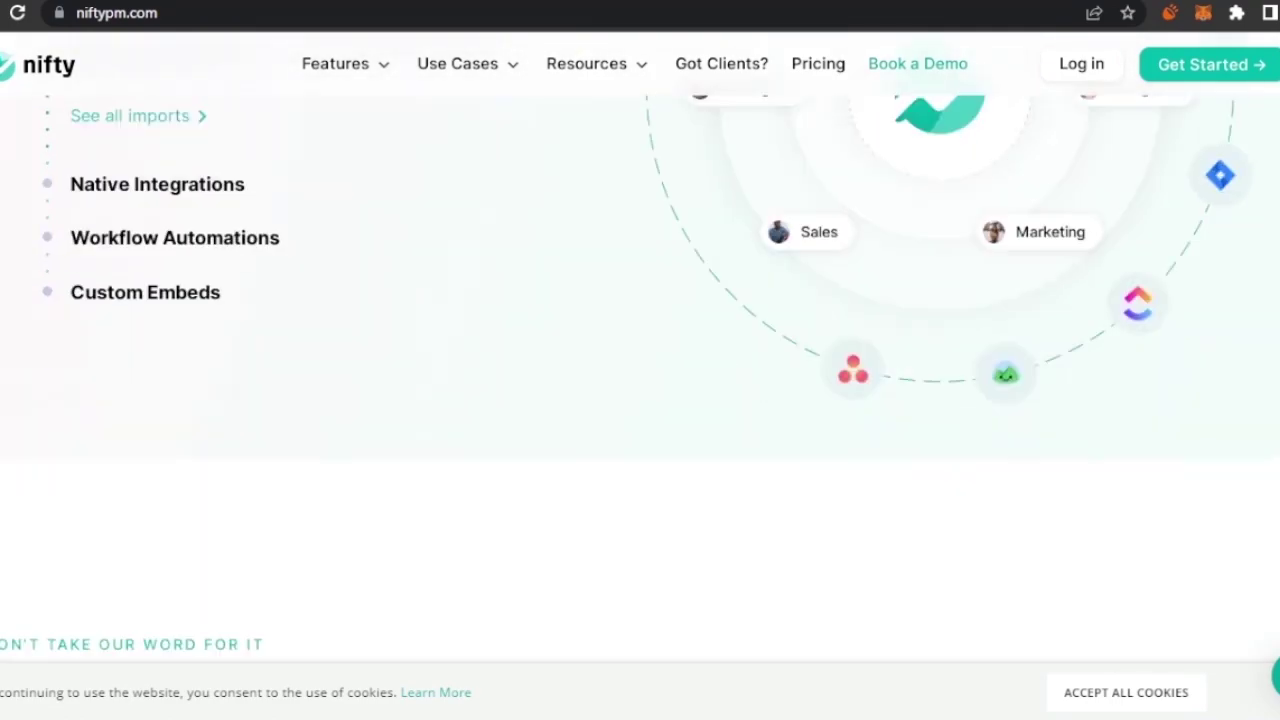
scroll(640, 400, "down", 1)
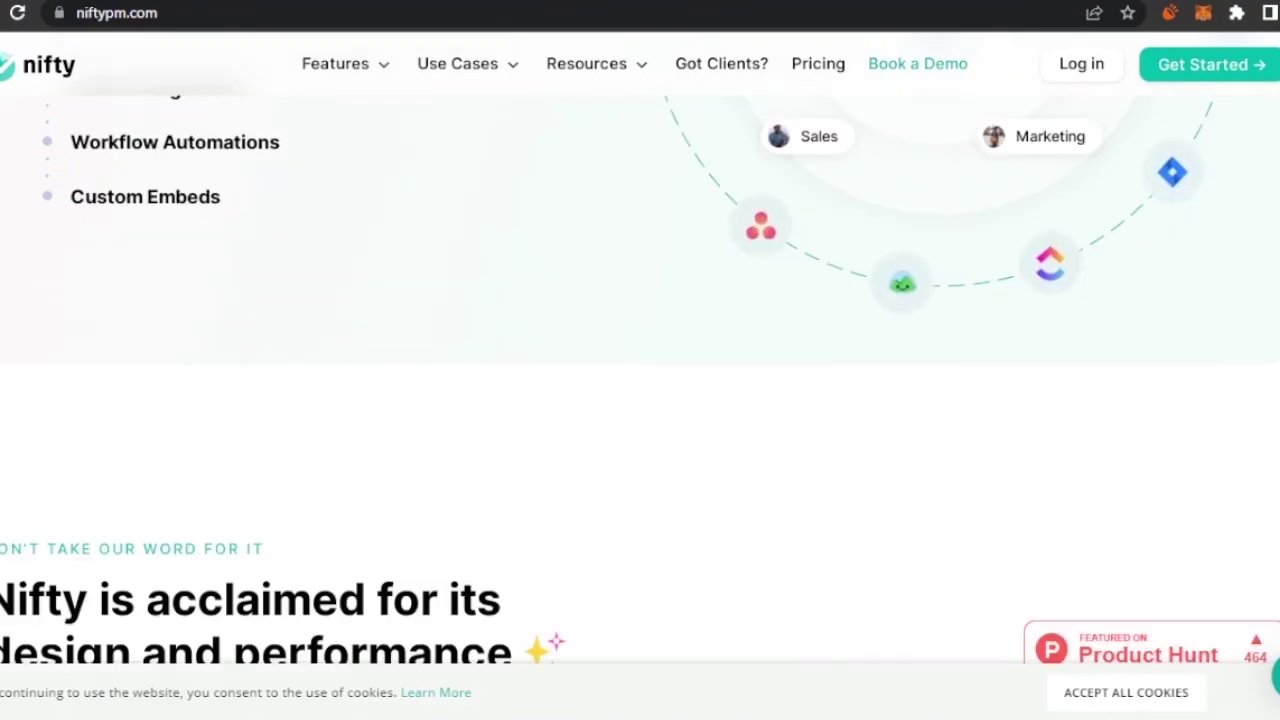
scroll(640, 400, "down", 4)
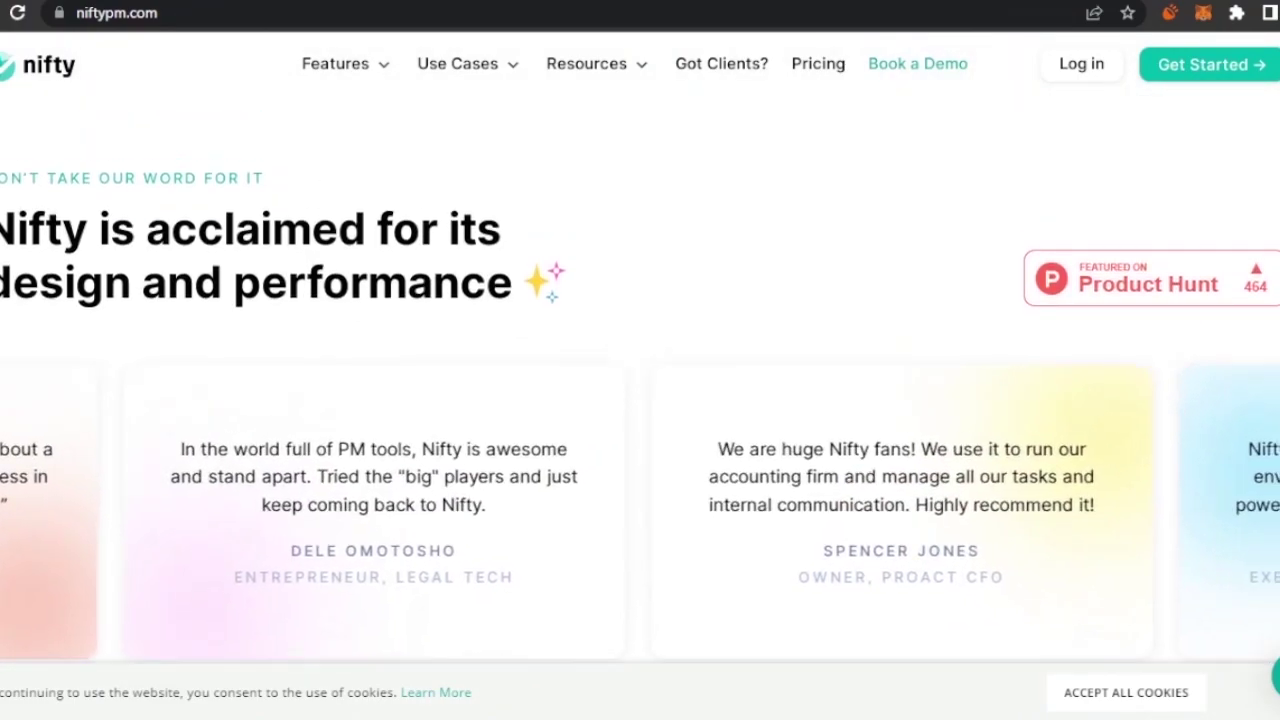
scroll(640, 400, "down", 5)
scroll(640, 400, "up", 15)
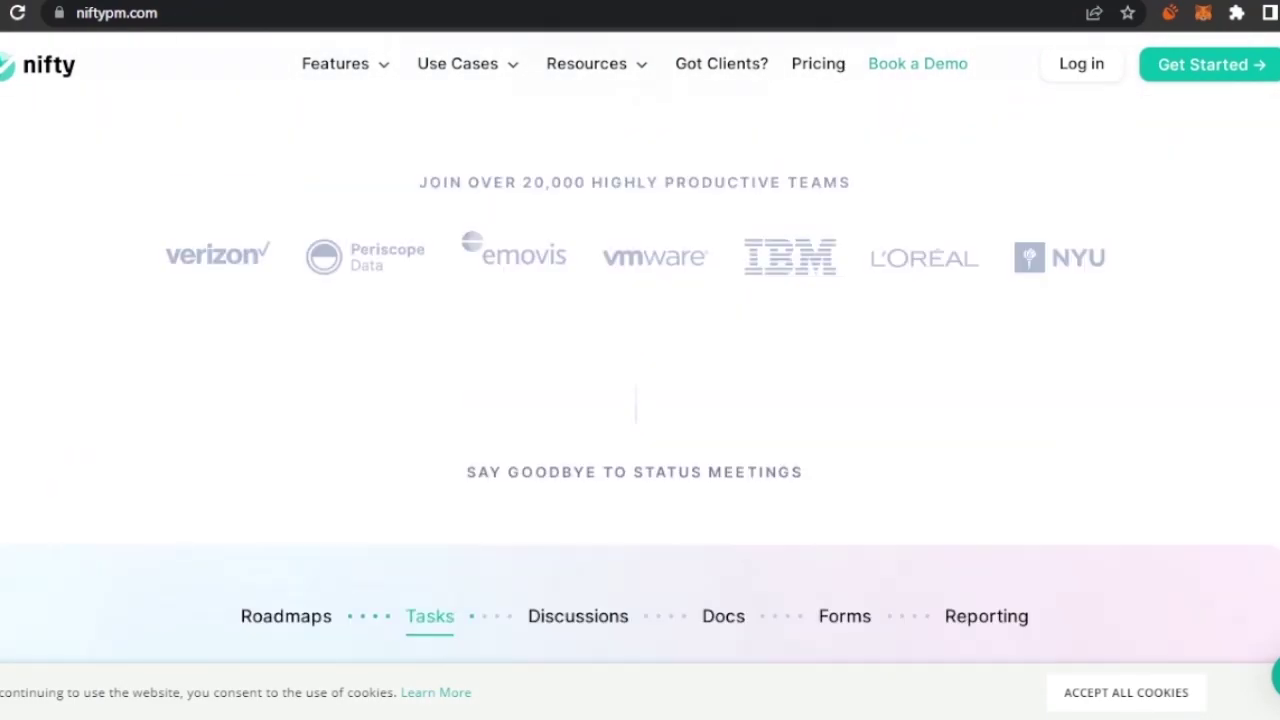
scroll(937, 513, "up", 4)
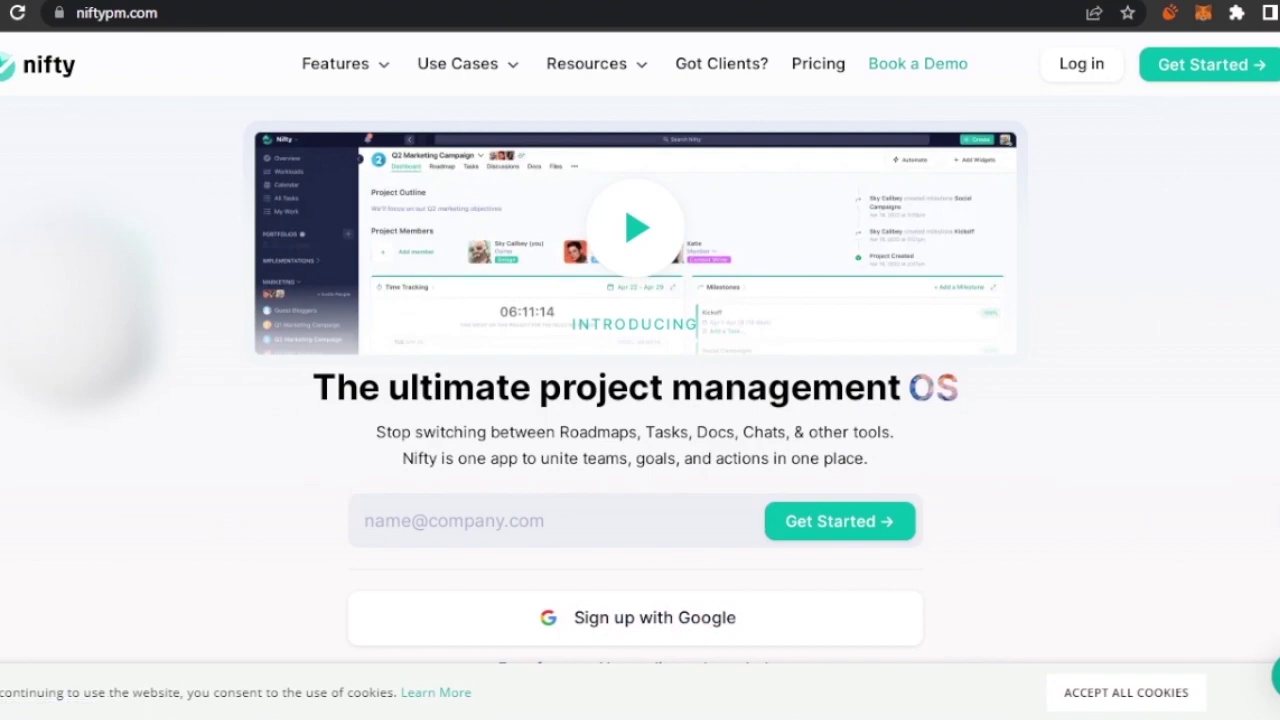
scroll(640, 400, "down", 2)
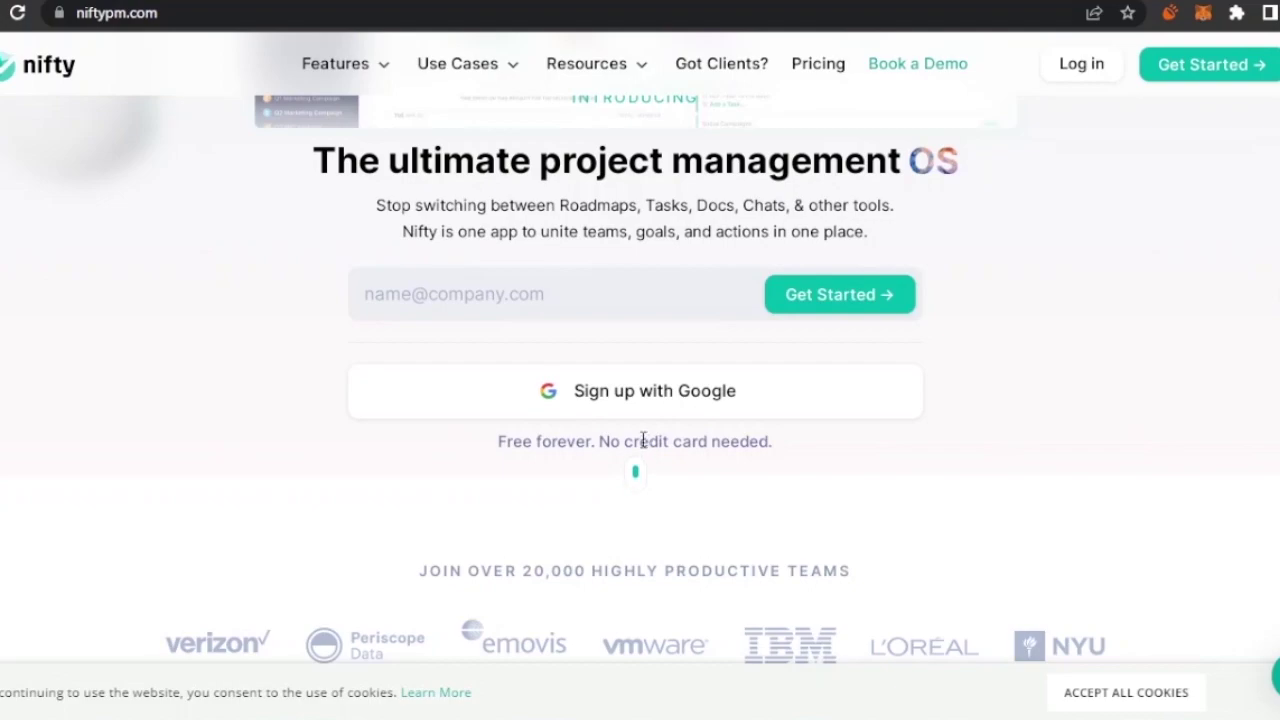
Sign up with Google and submit the workspace name 'test'
left_click(615, 399)
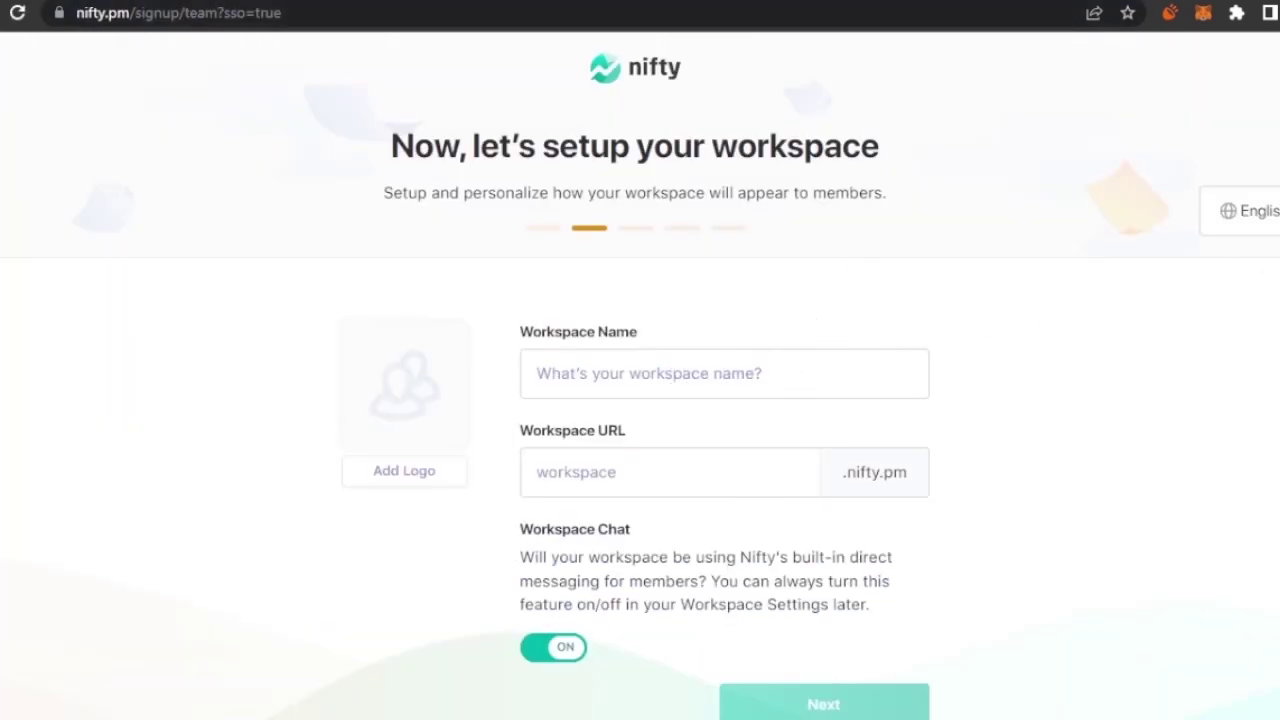
scroll(930, 332, "down", 1)
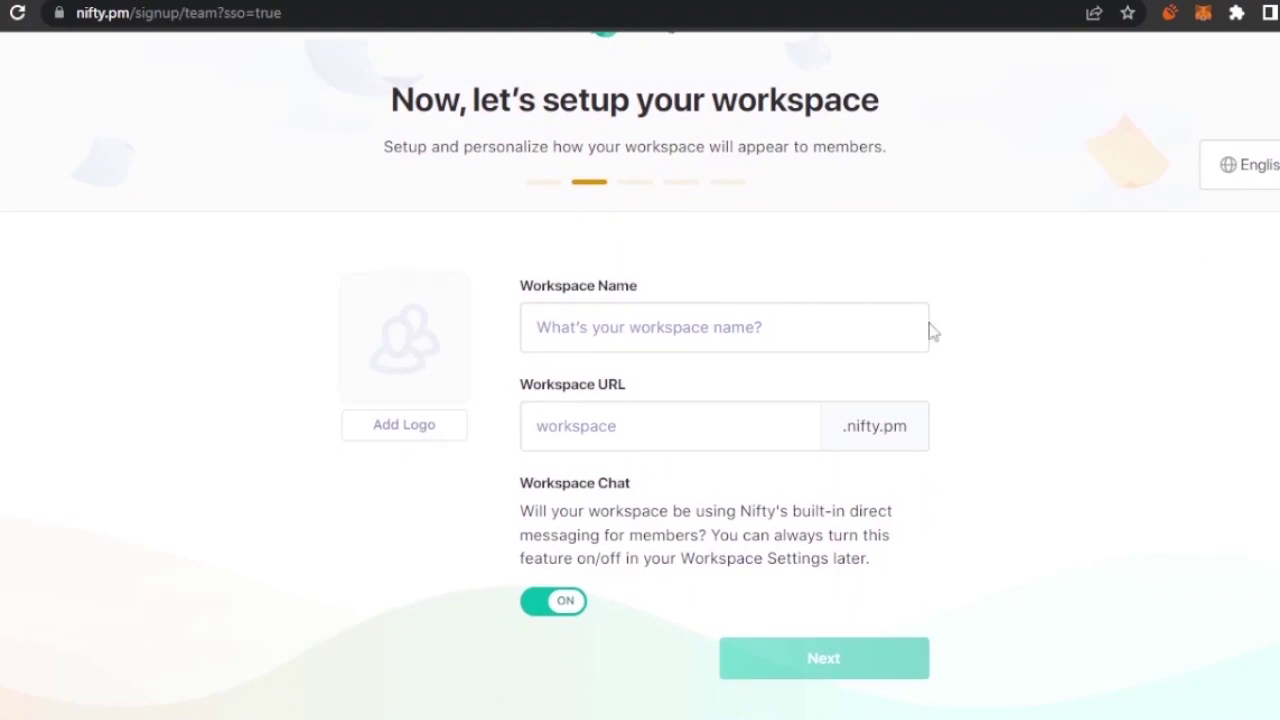
left_click(677, 333)
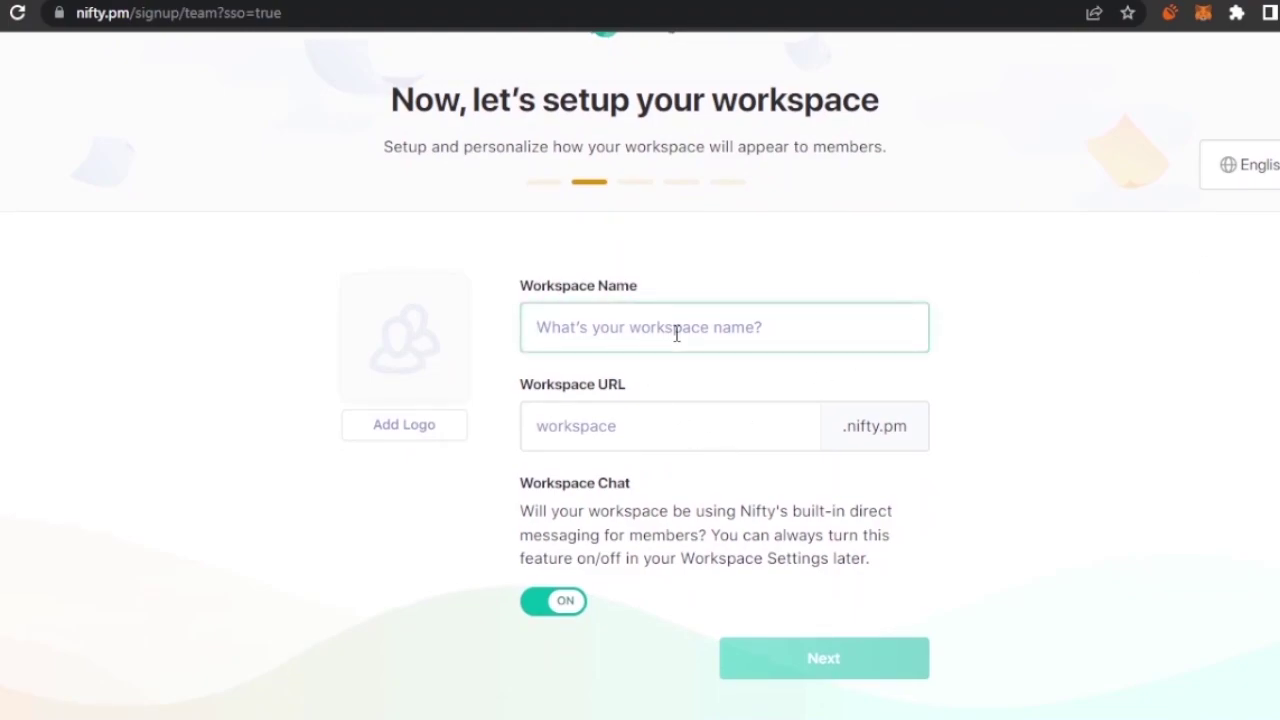
type("tes")
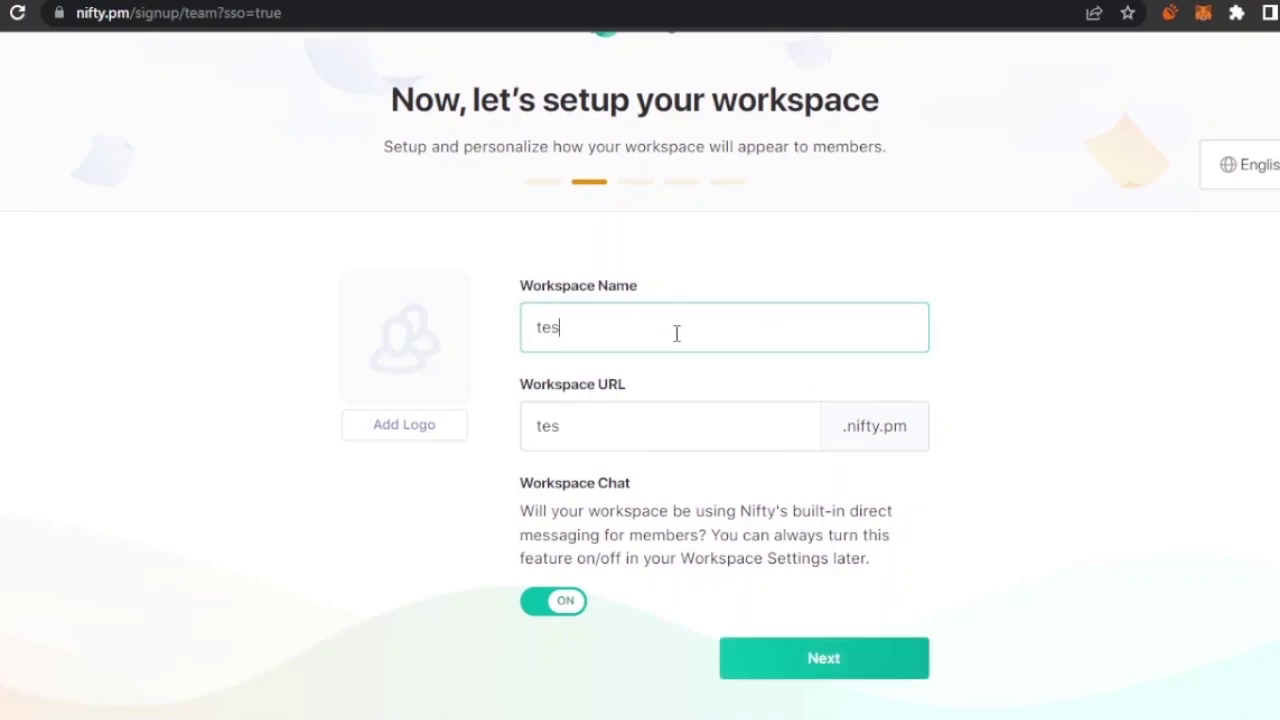
type("t")
left_click(826, 656)
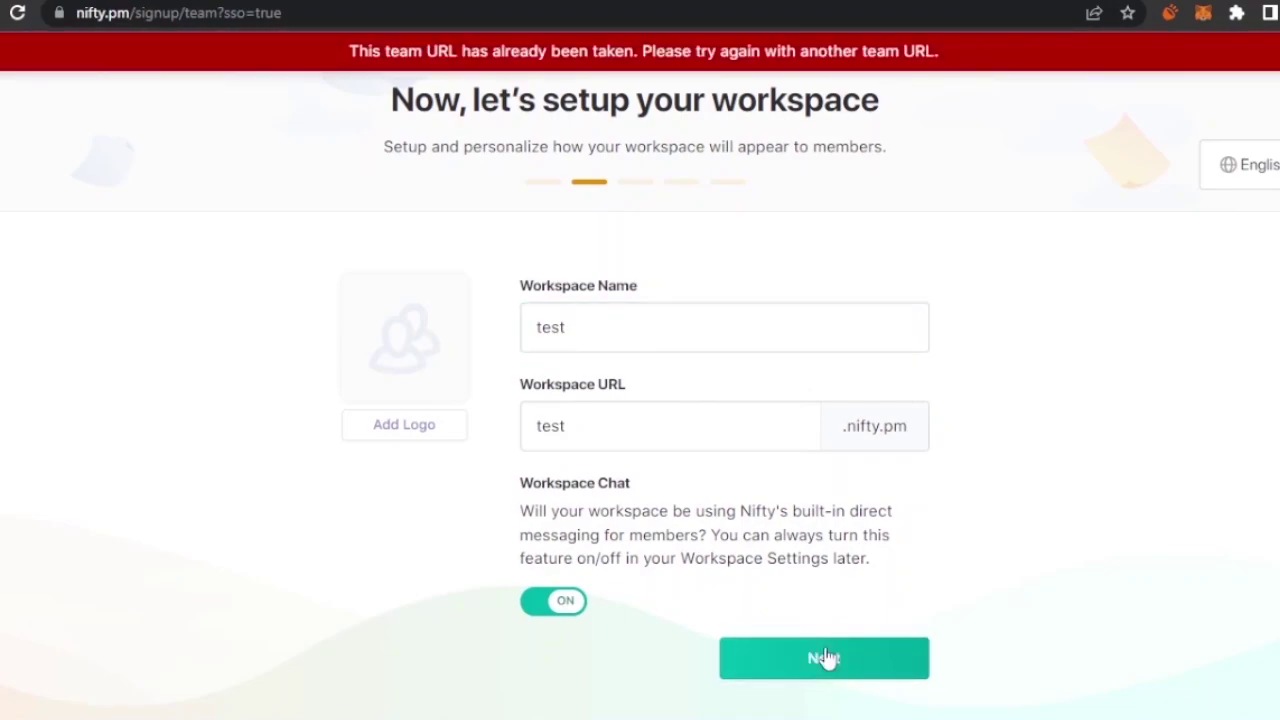
Change the taken workspace name to 'test0012' and continue
left_click(613, 338)
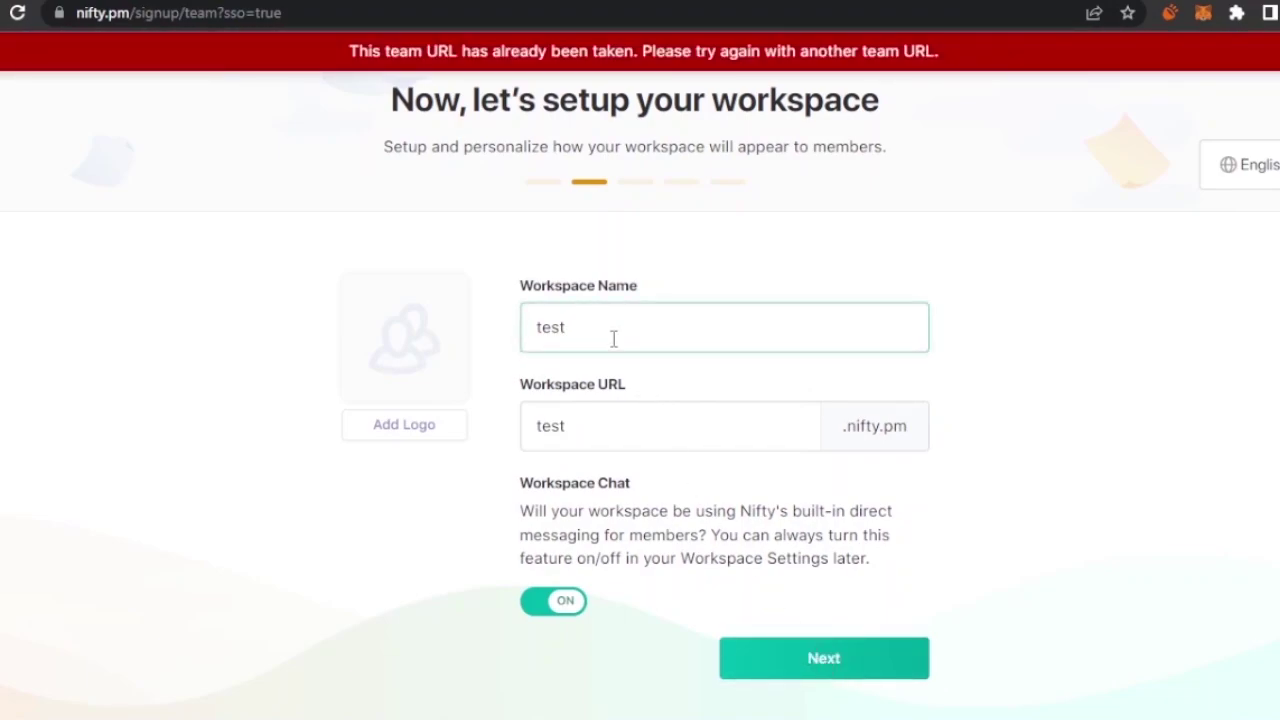
type("0012")
left_click(795, 677)
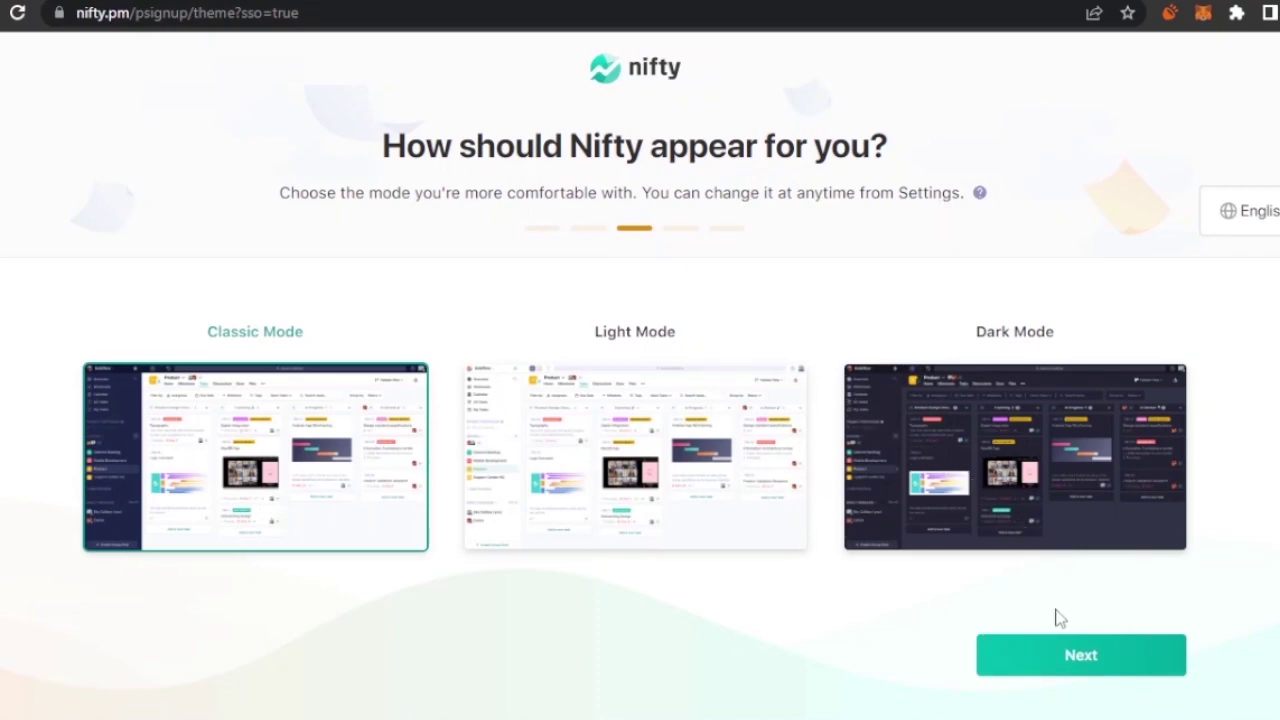
Keep Classic Mode and skip importing data from other tools
left_click(1080, 658)
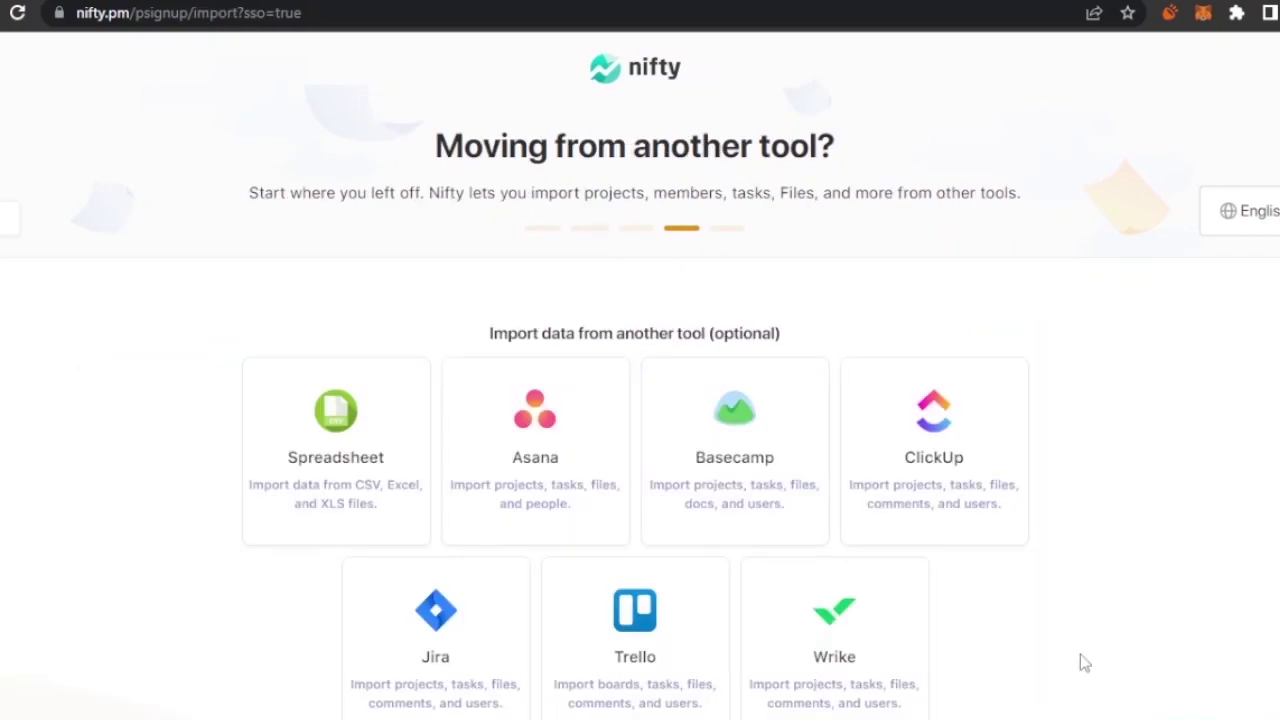
scroll(640, 400, "down", 2)
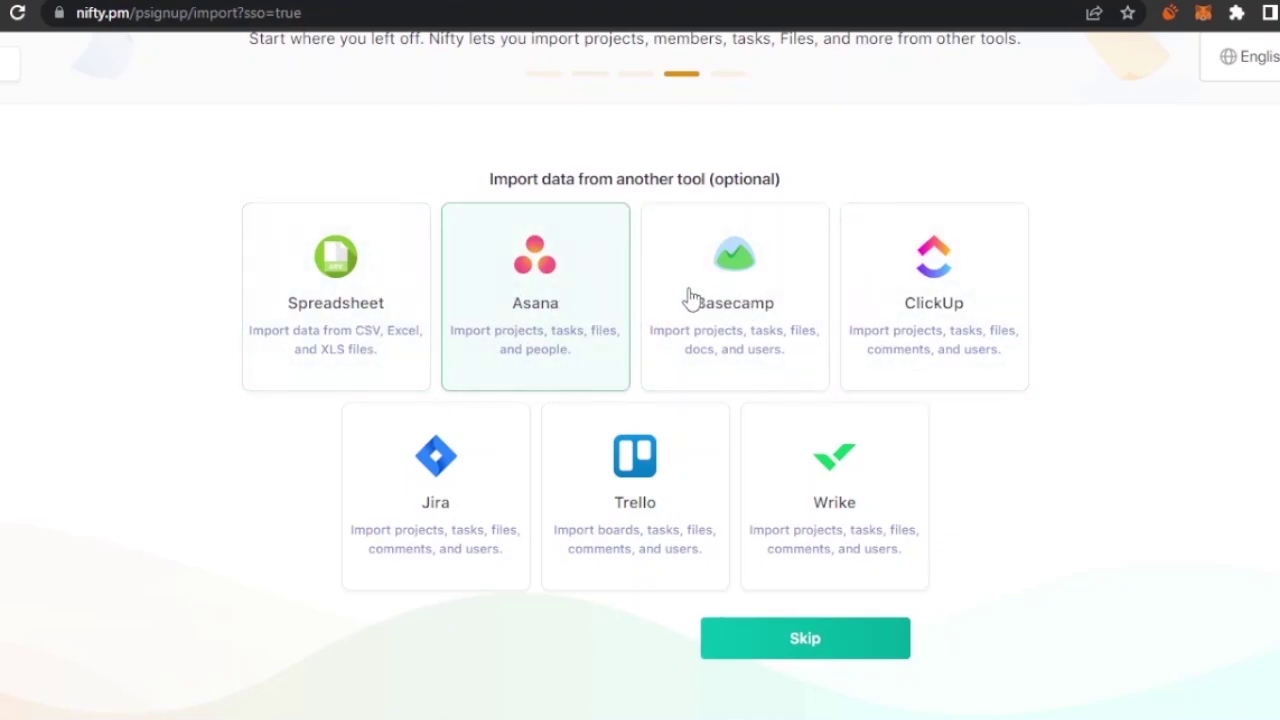
left_click(790, 628)
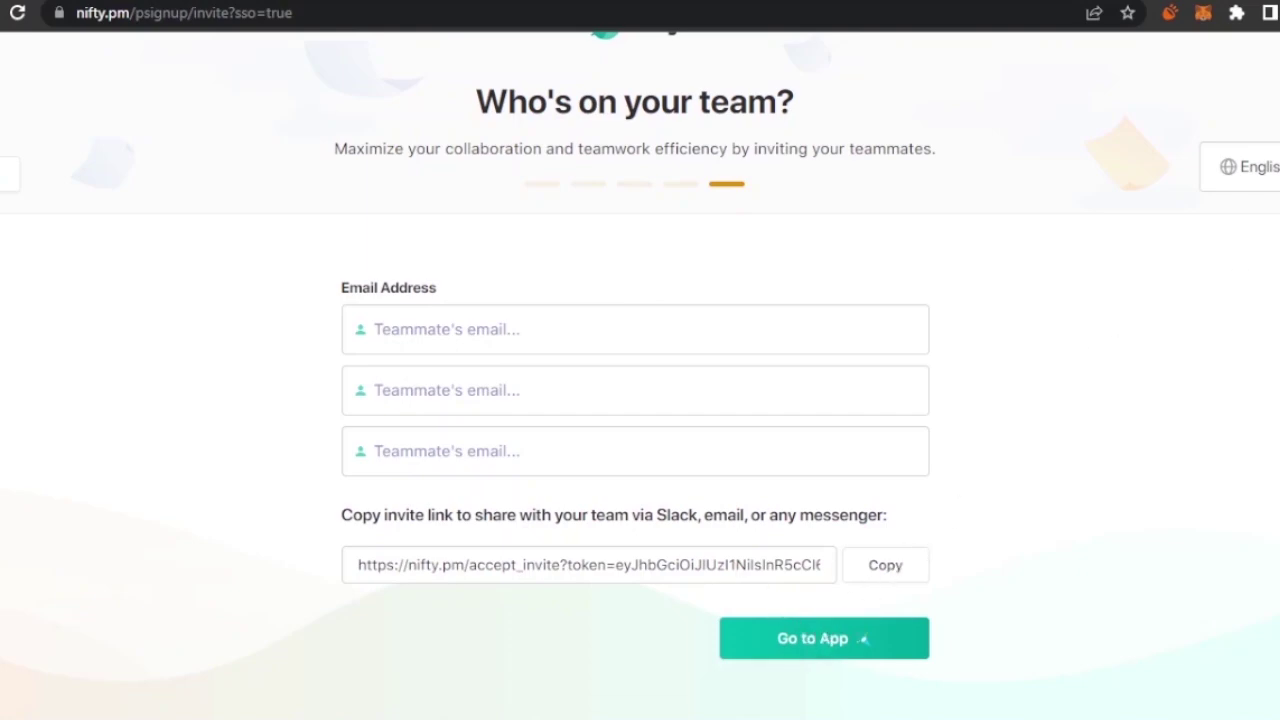
Skip teammate invitations with Go to App
left_click(812, 640)
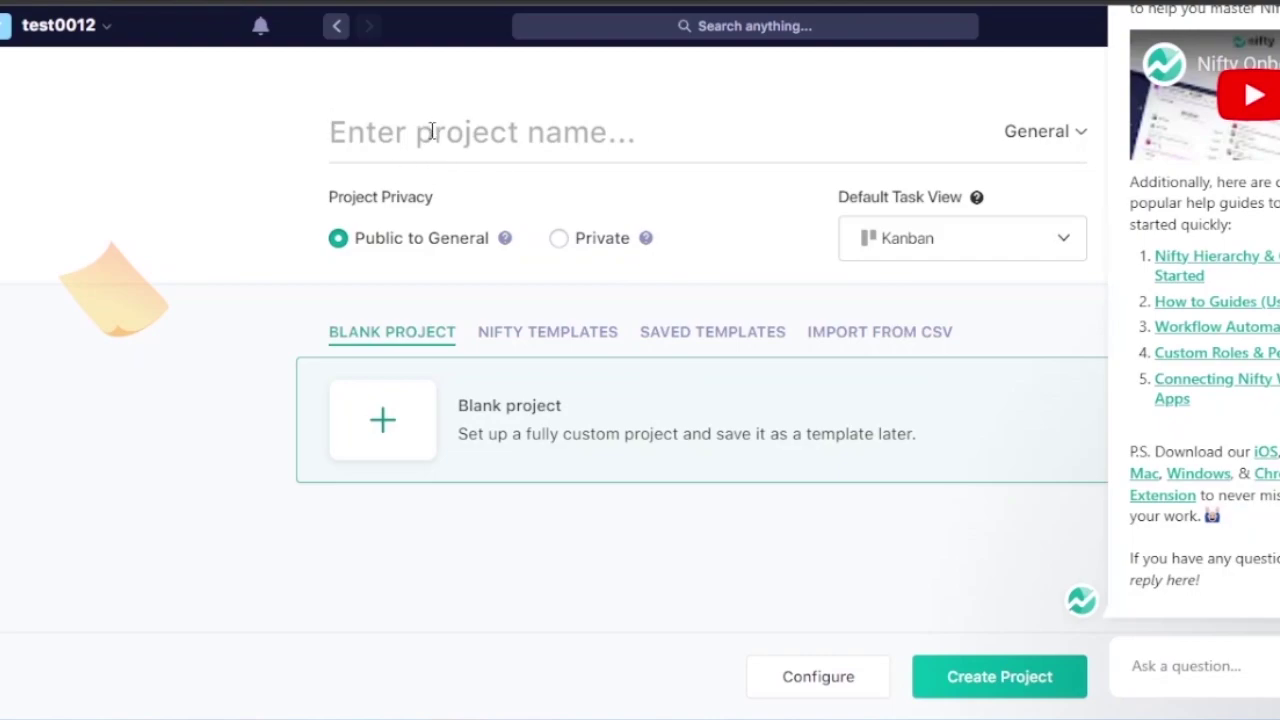
Name the project 'sample', make Timeline its default task view, and close the help panel
type("s")
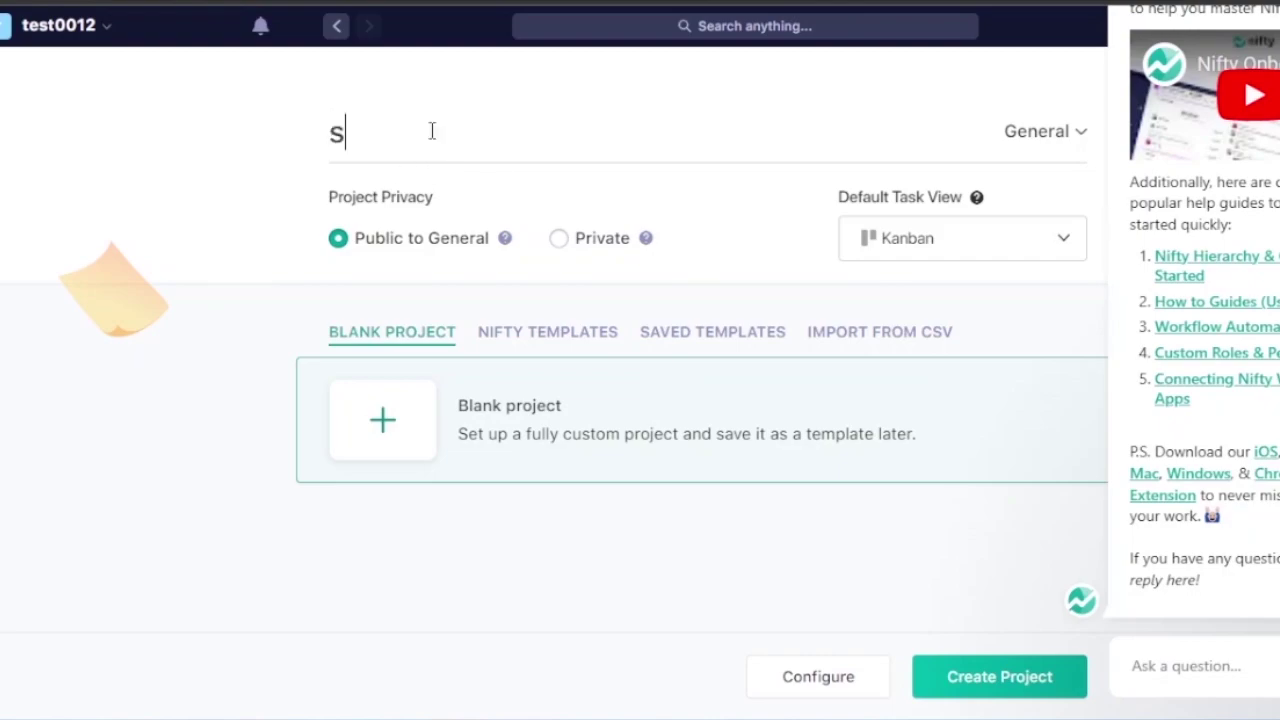
type("ampl")
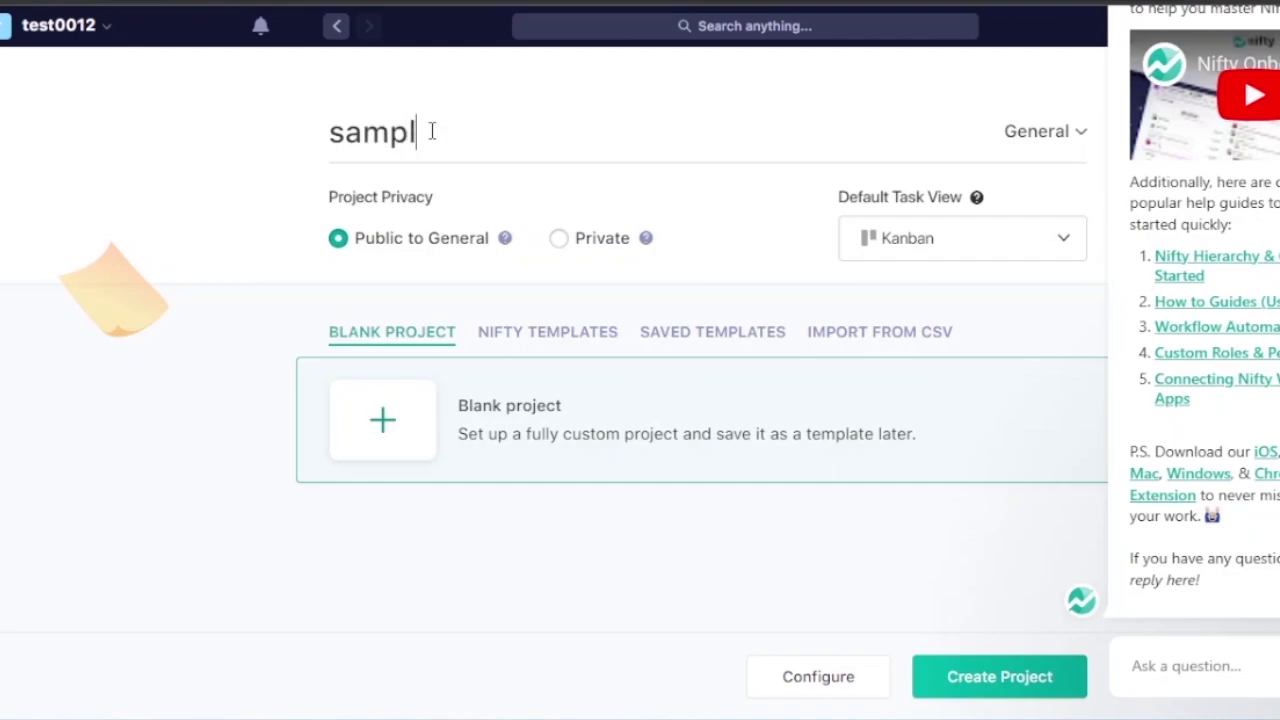
type("e")
left_click(1036, 252)
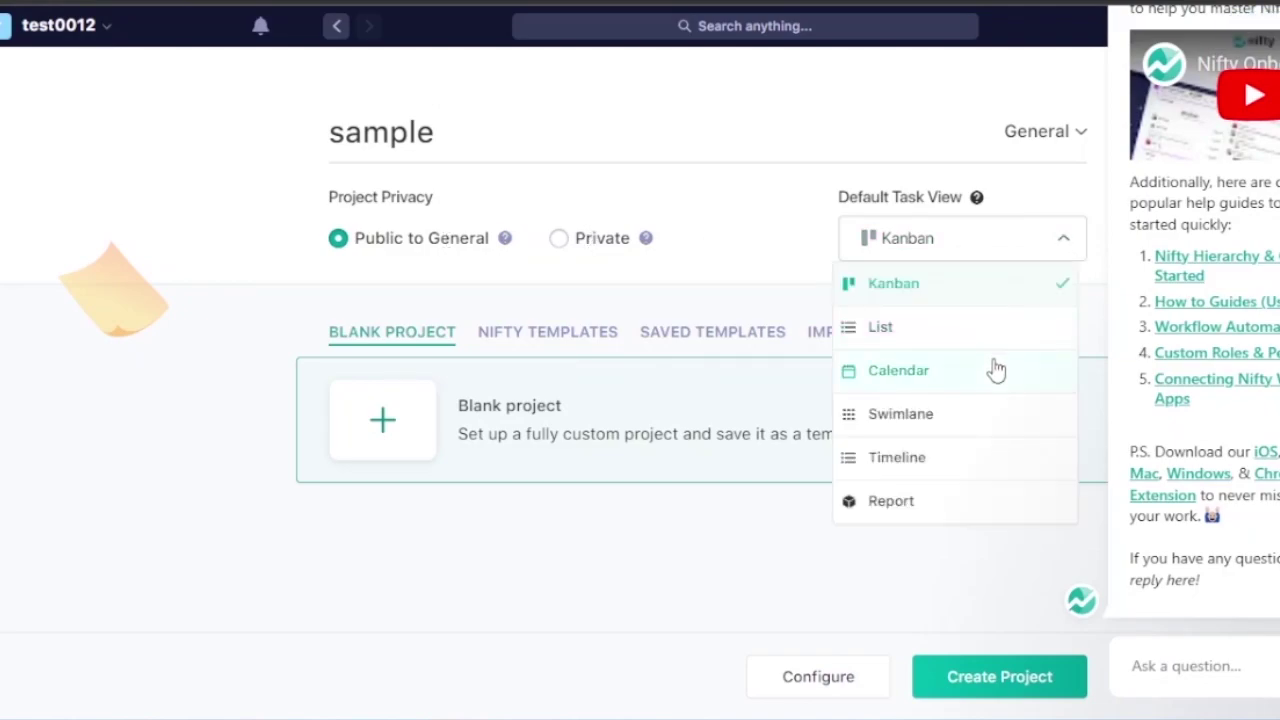
left_click(963, 472)
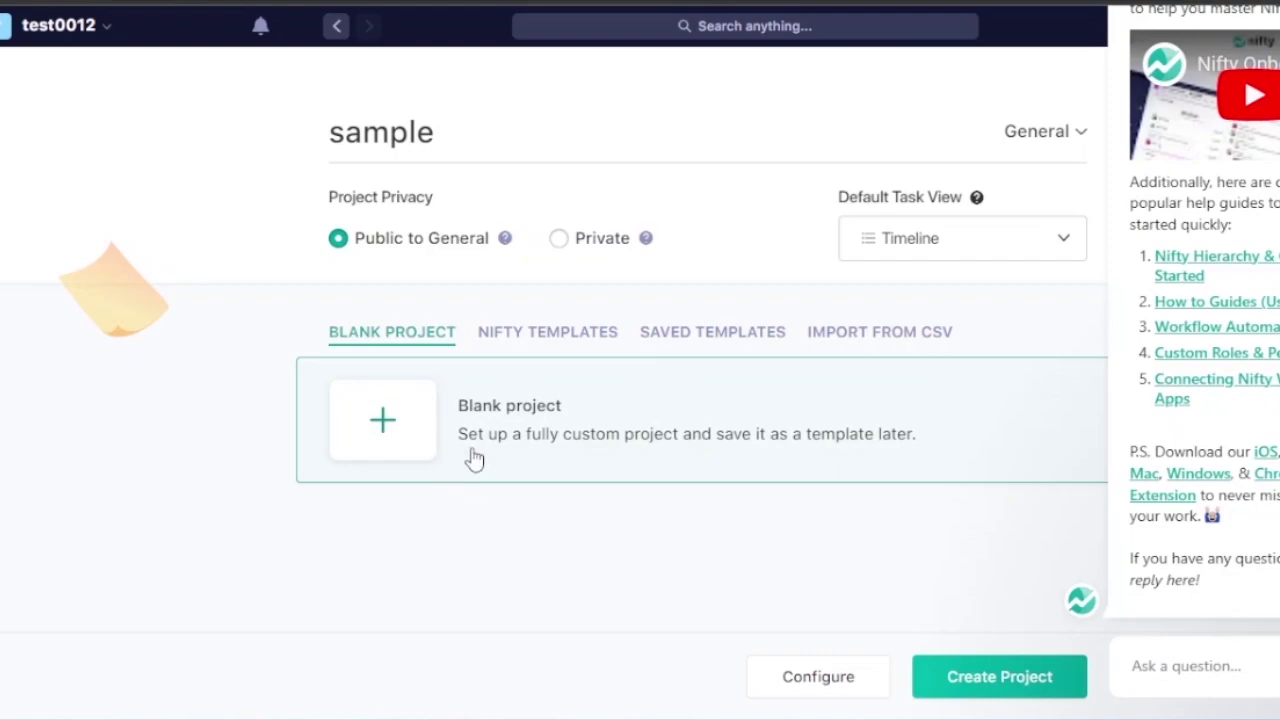
left_click(691, 494)
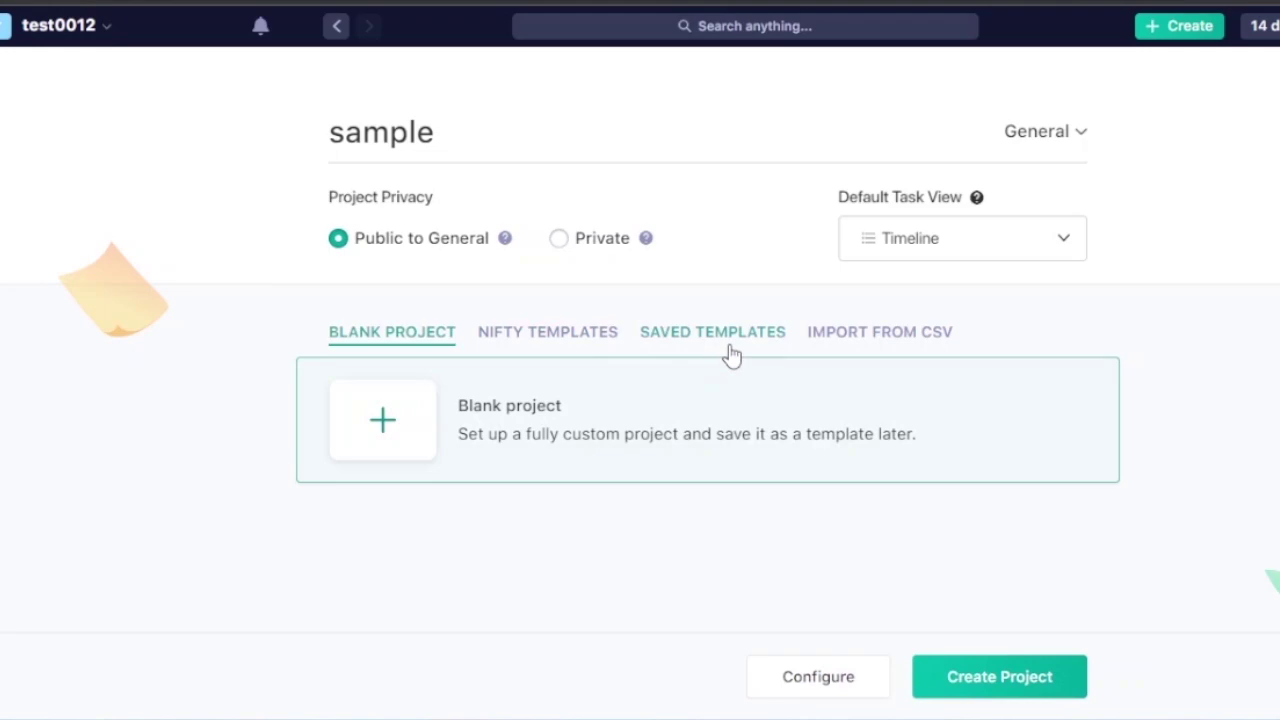
Browse the Nifty Templates categories from Client Collaboration through Sales
left_click(545, 345)
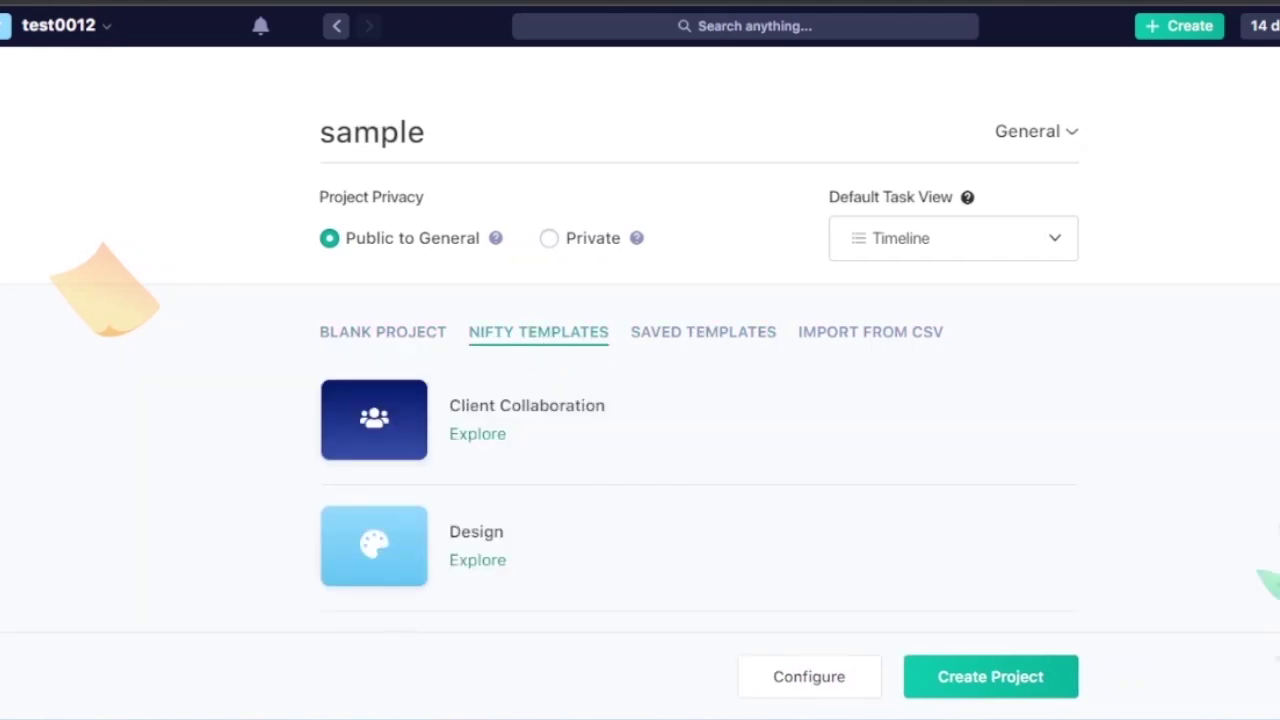
scroll(698, 458, "down", 2)
scroll(698, 458, "down", 1)
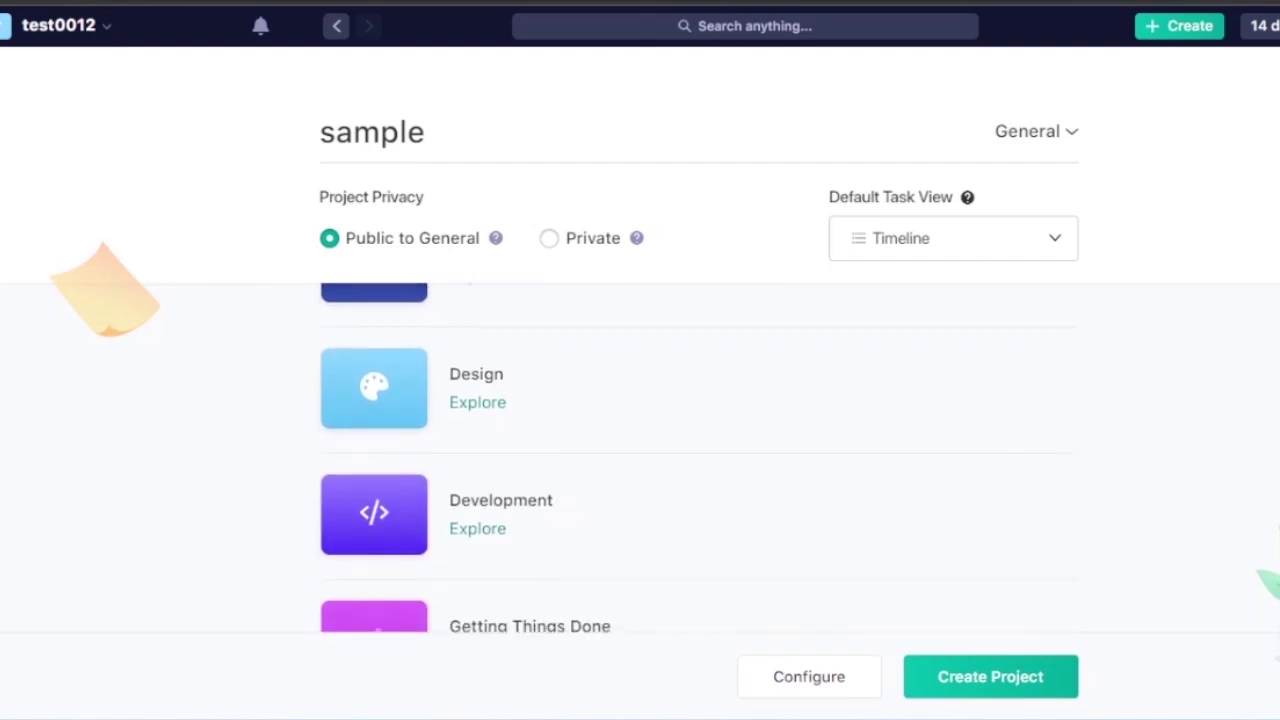
scroll(698, 458, "up", 1)
scroll(698, 458, "up", 1)
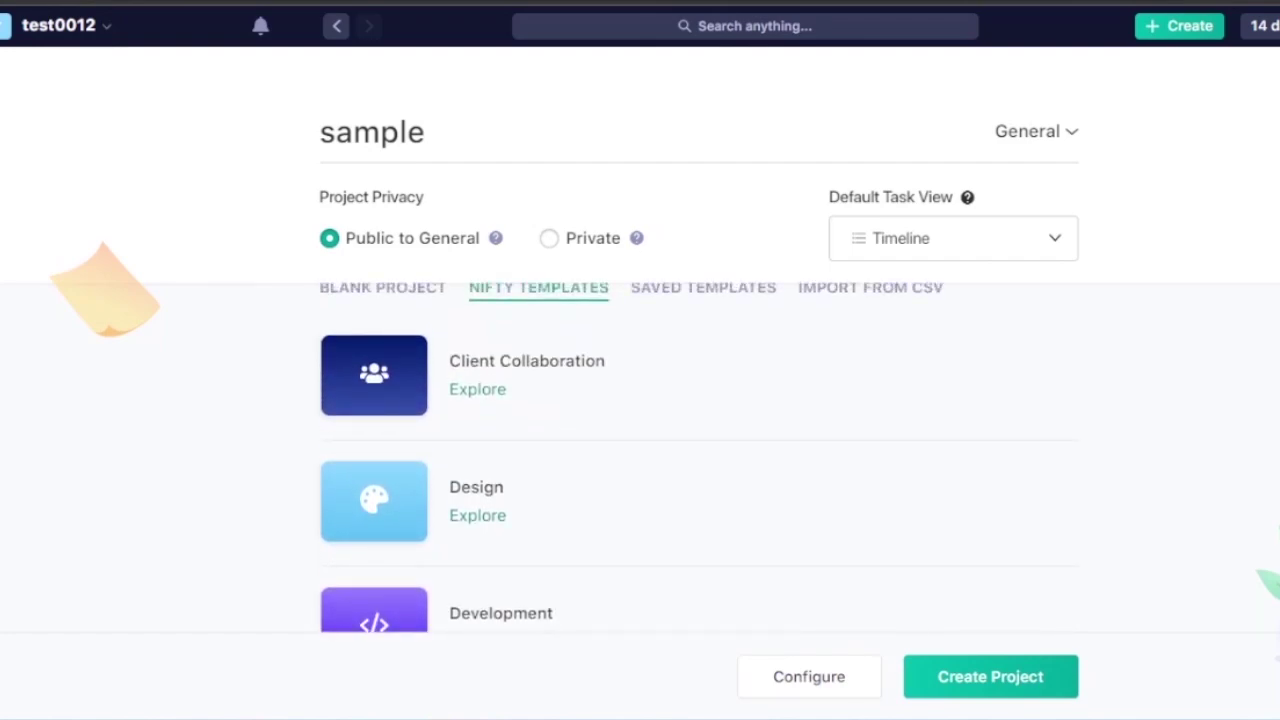
scroll(766, 489, "down", 3)
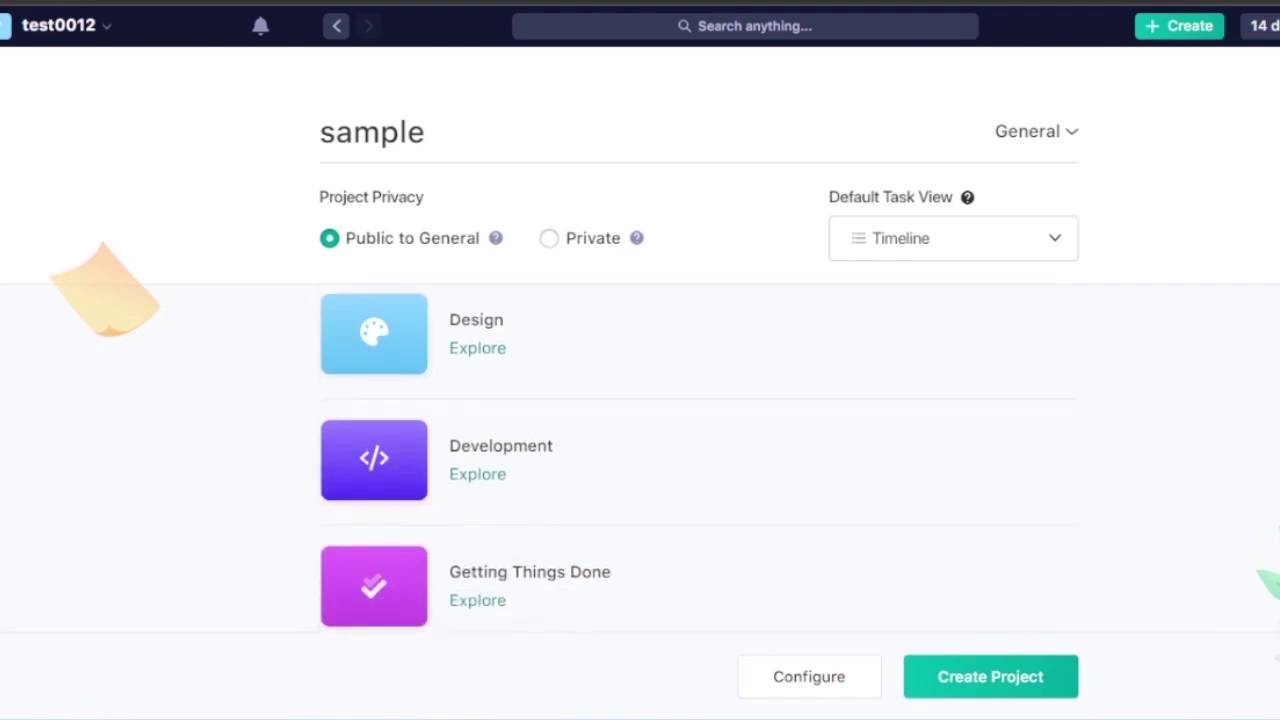
scroll(698, 458, "down", 5)
scroll(698, 458, "up", 1)
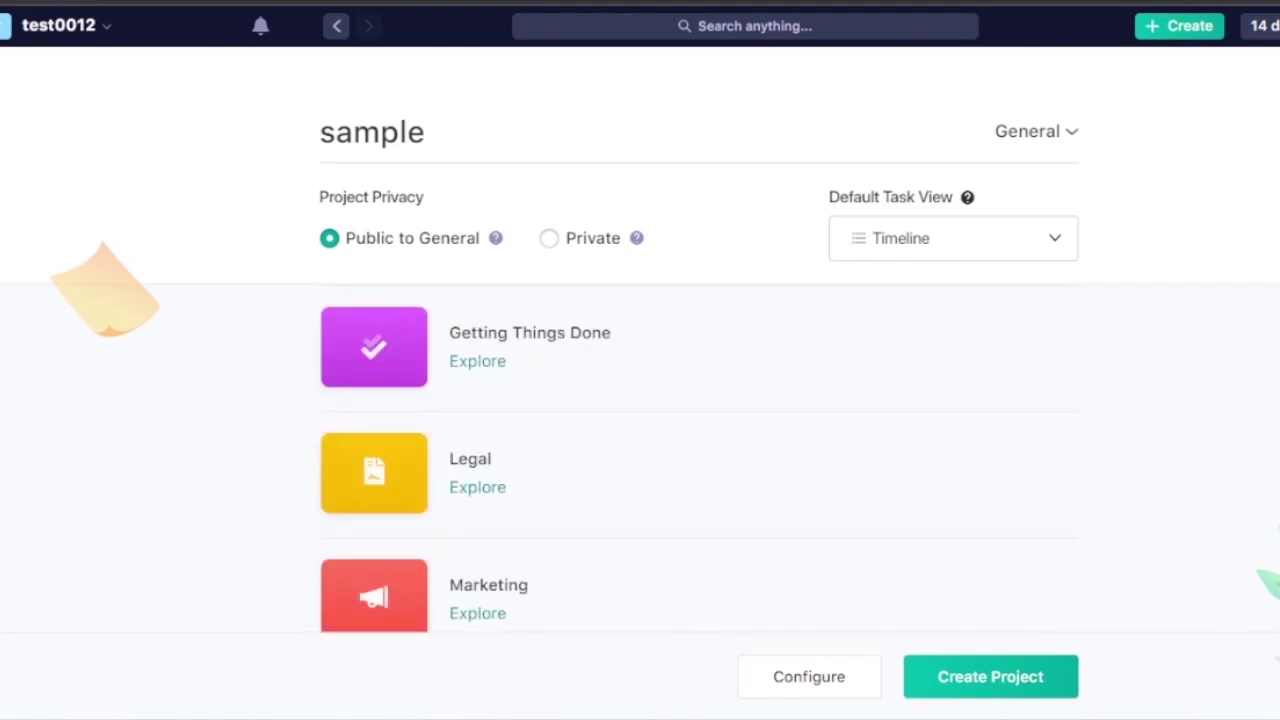
scroll(698, 458, "down", 5)
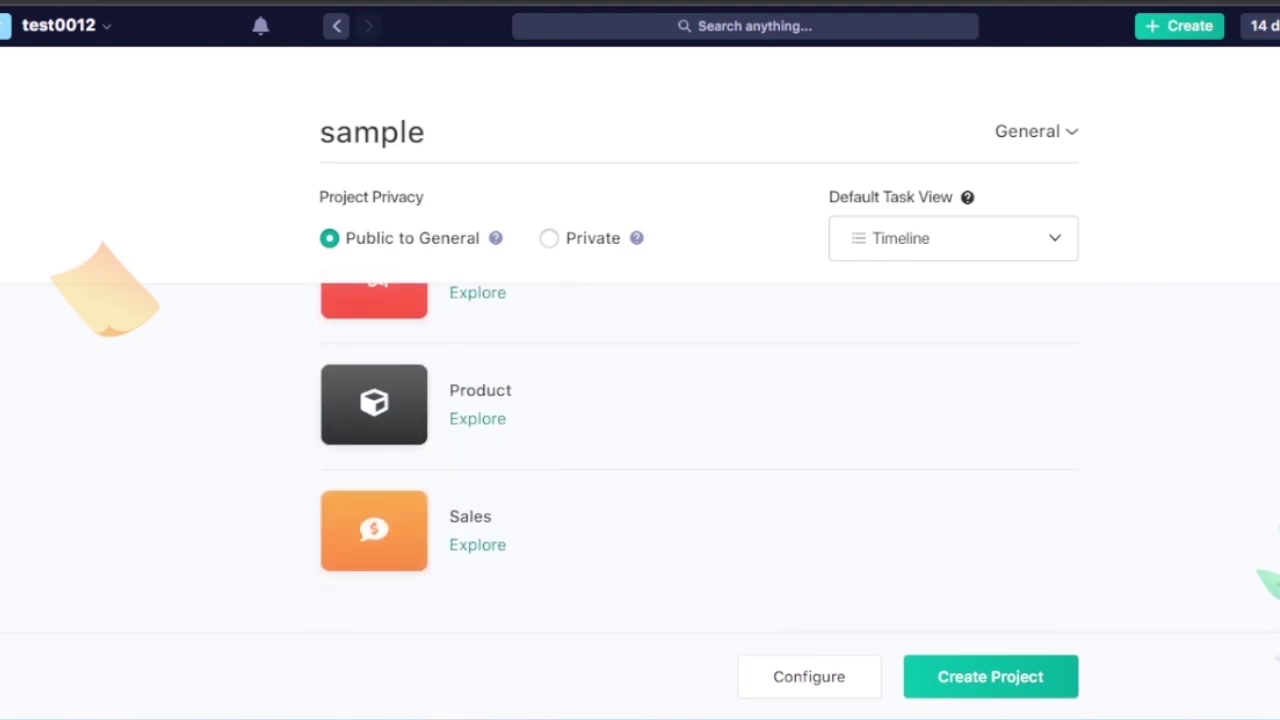
scroll(698, 458, "up", 4)
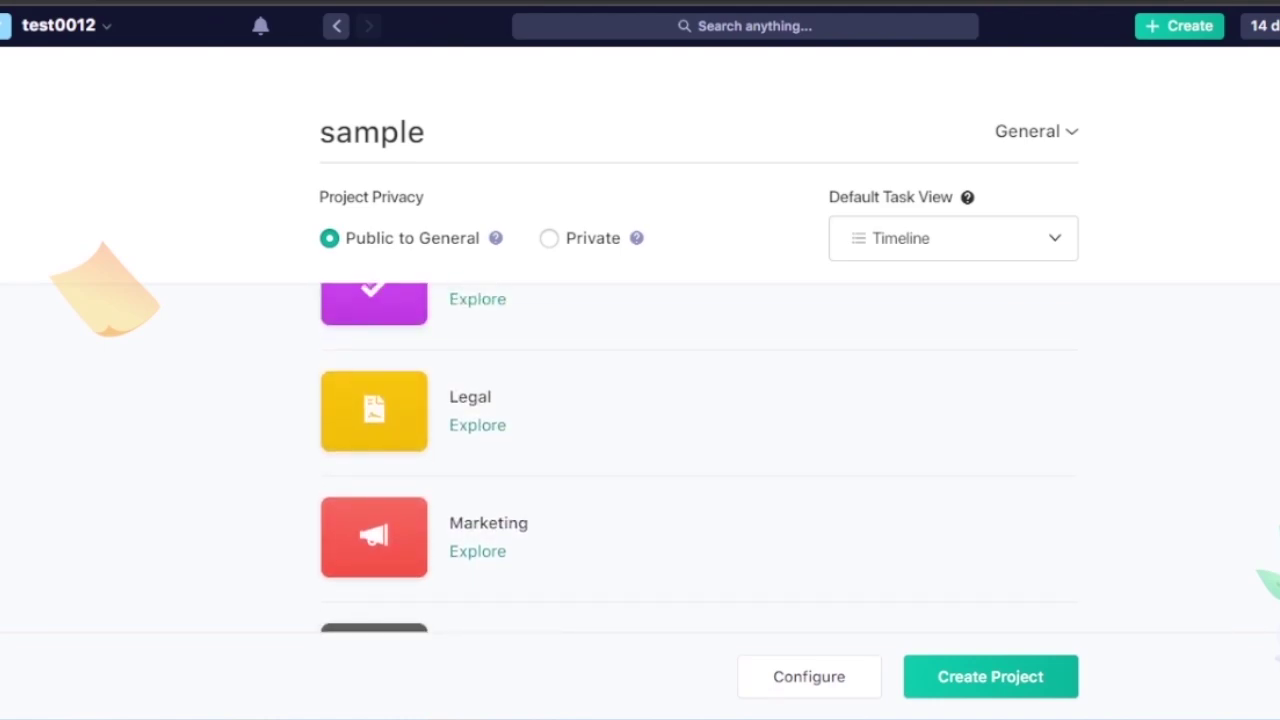
scroll(698, 458, "up", 3)
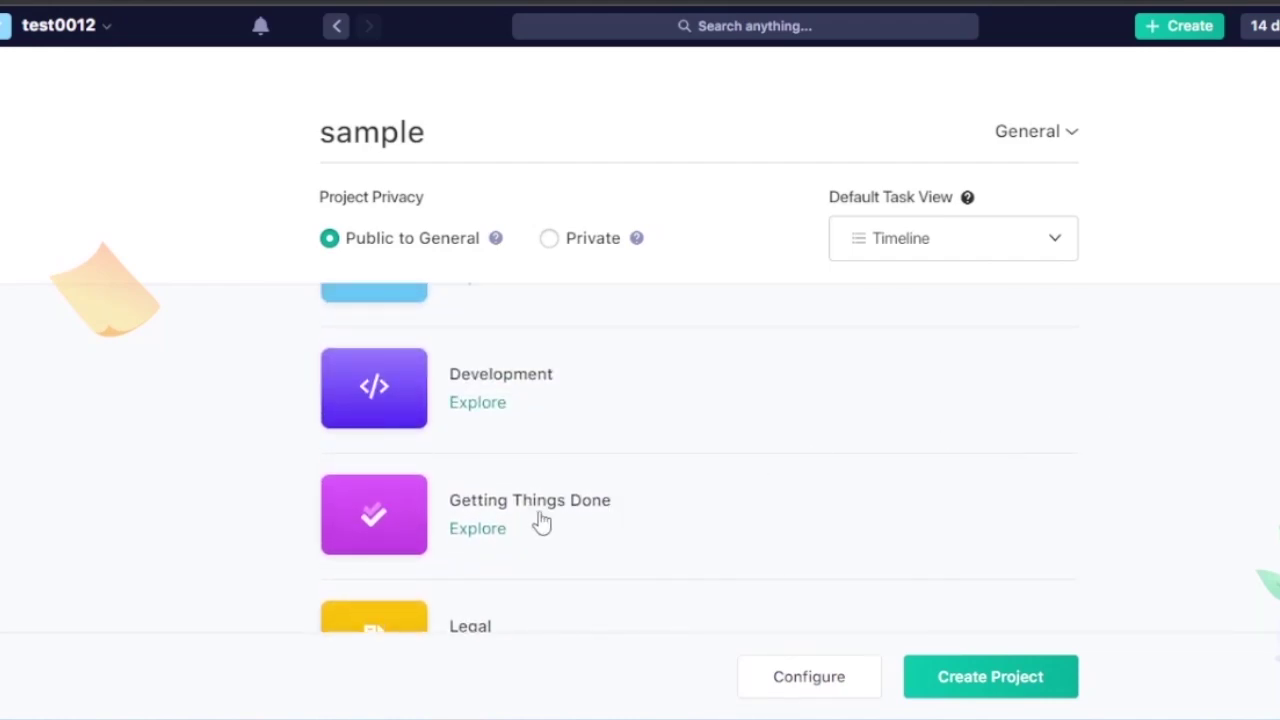
Select the Daily Task Tracker template under Getting Things Done
left_click(462, 531)
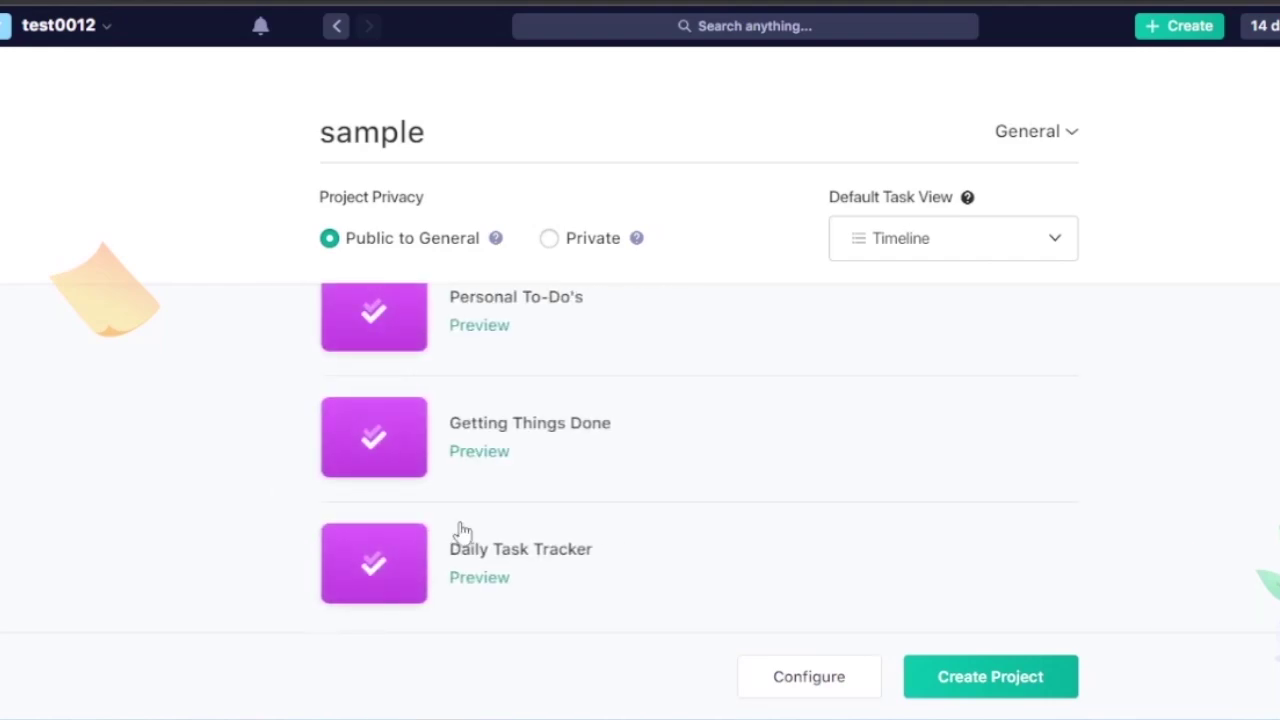
scroll(1023, 480, "up", 1)
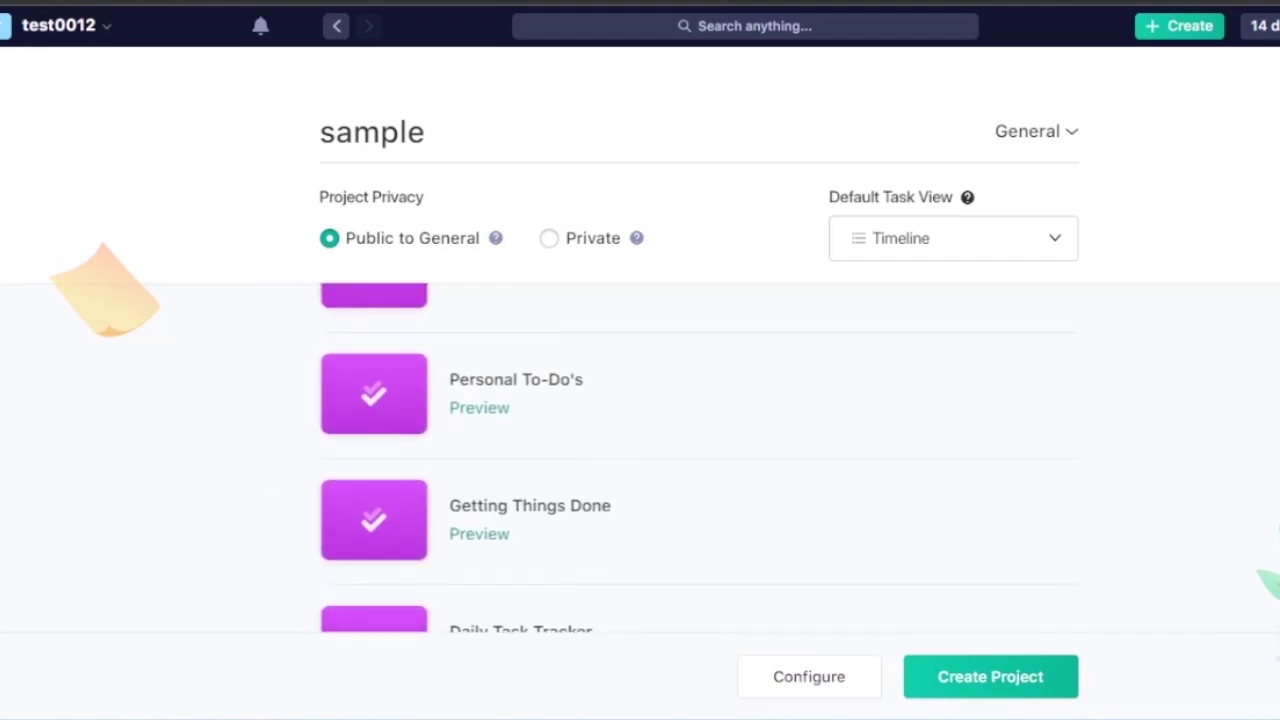
scroll(695, 458, "up", 1)
scroll(695, 458, "down", 2)
scroll(695, 458, "up", 3)
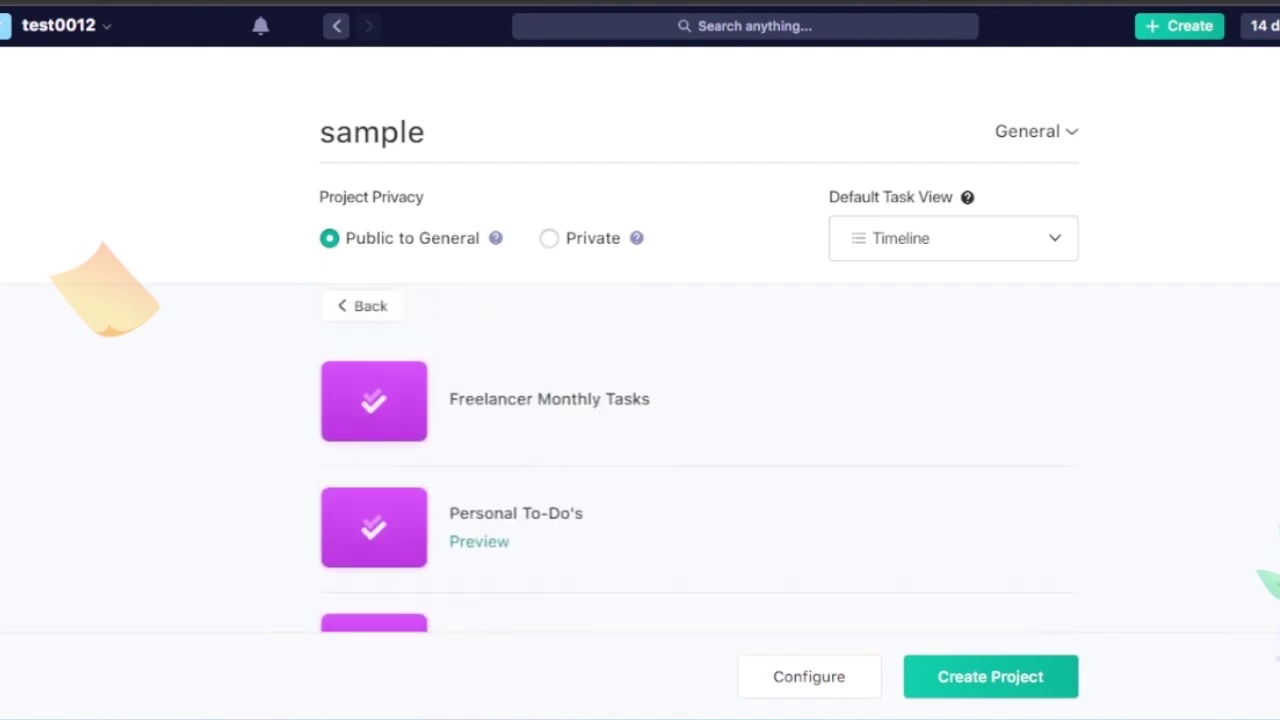
scroll(695, 458, "down", 3)
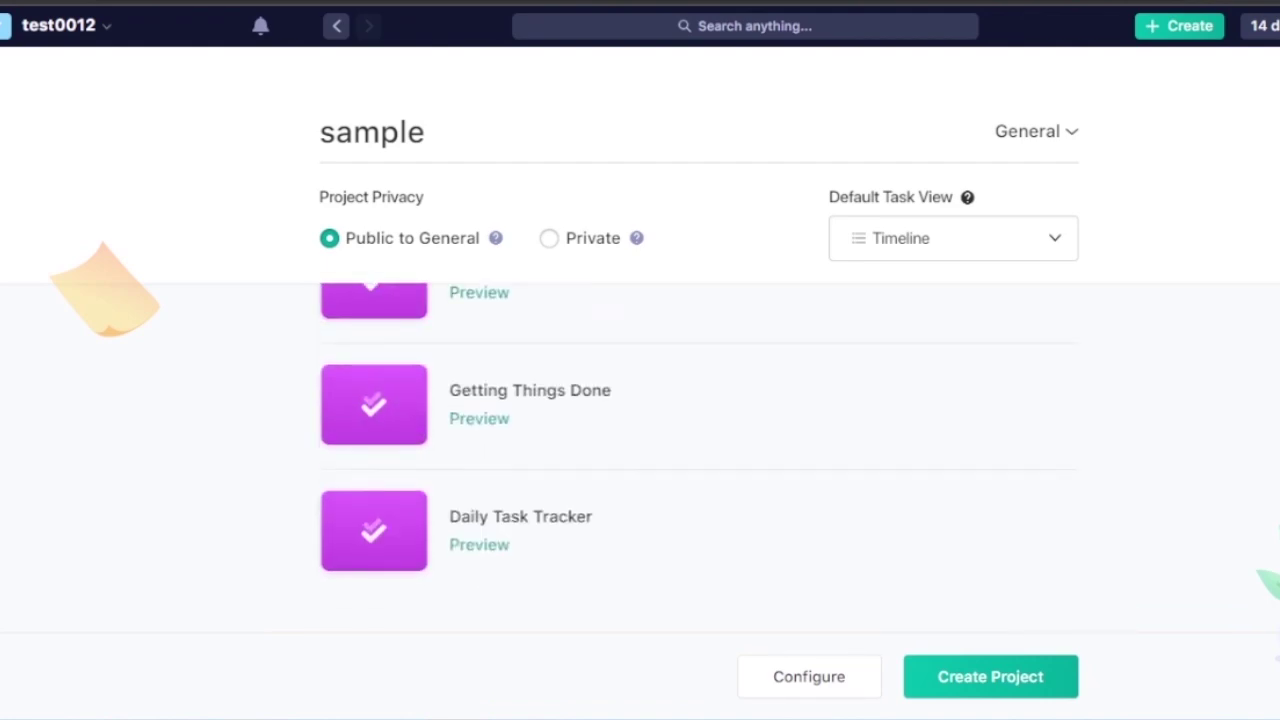
left_click(500, 545)
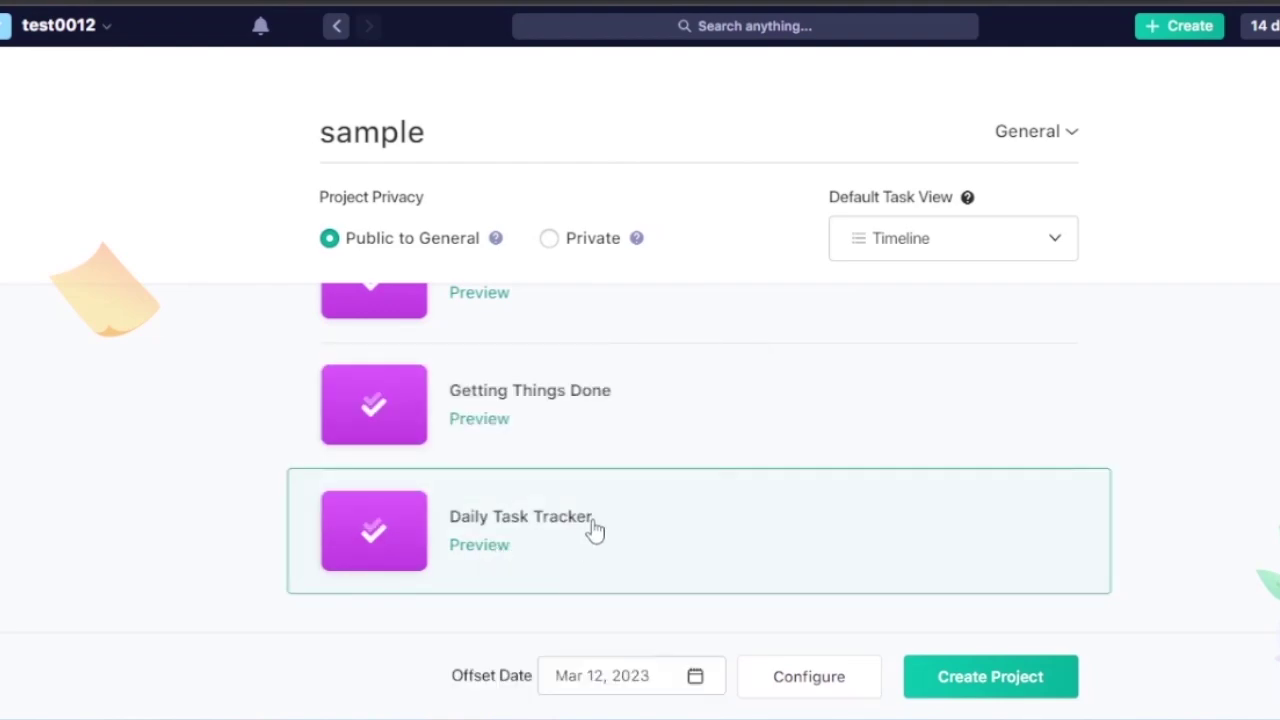
left_click(538, 541)
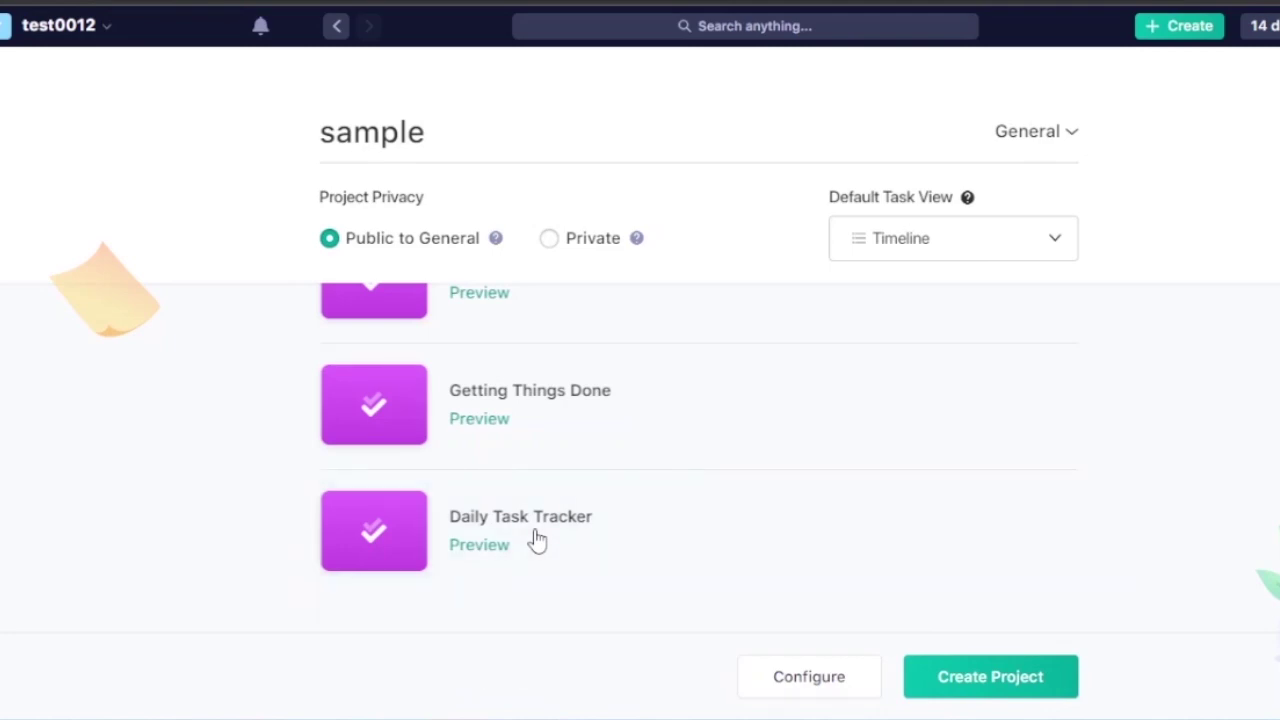
left_click(538, 541)
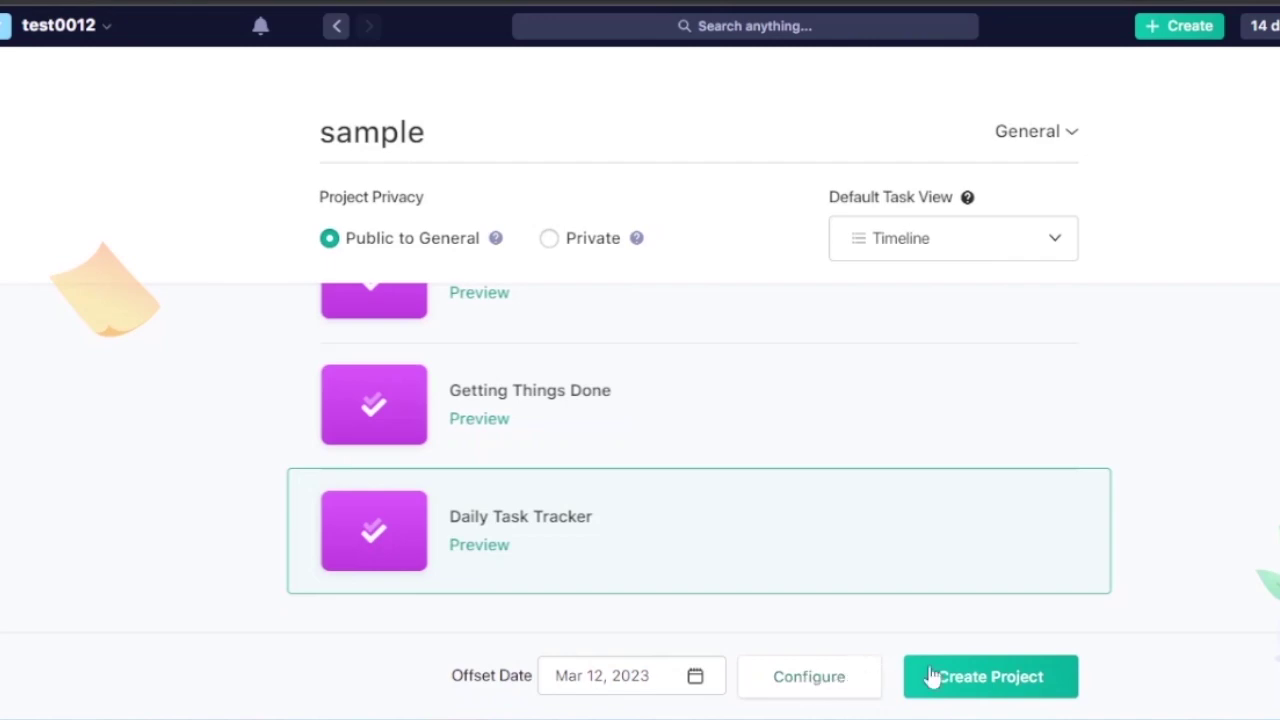
left_click(1024, 685)
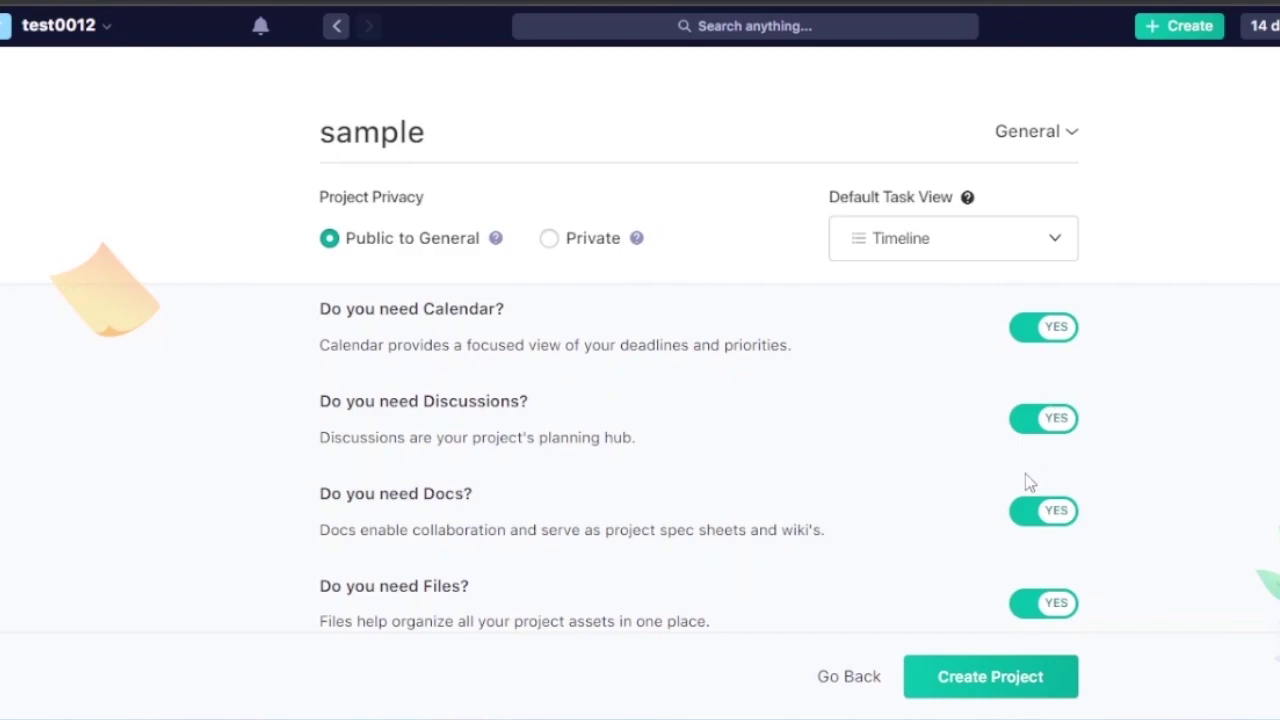
scroll(700, 460, "down", 2)
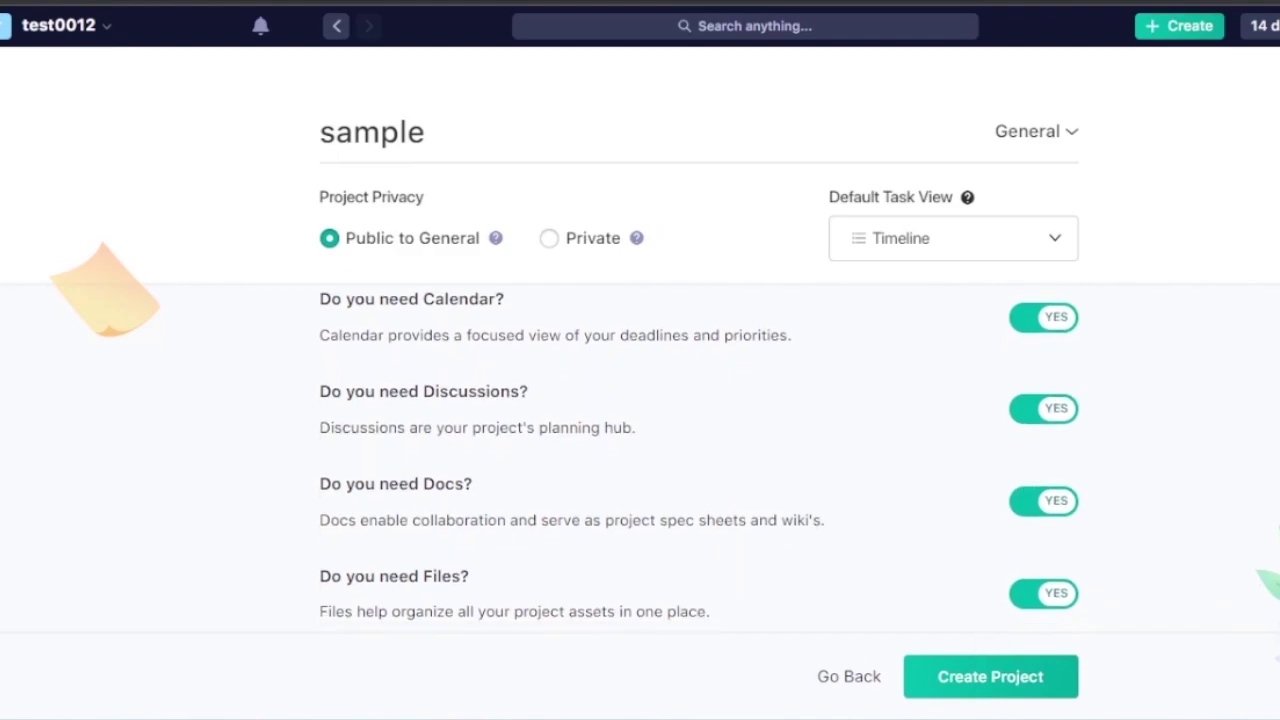
scroll(1080, 528, "down", 2)
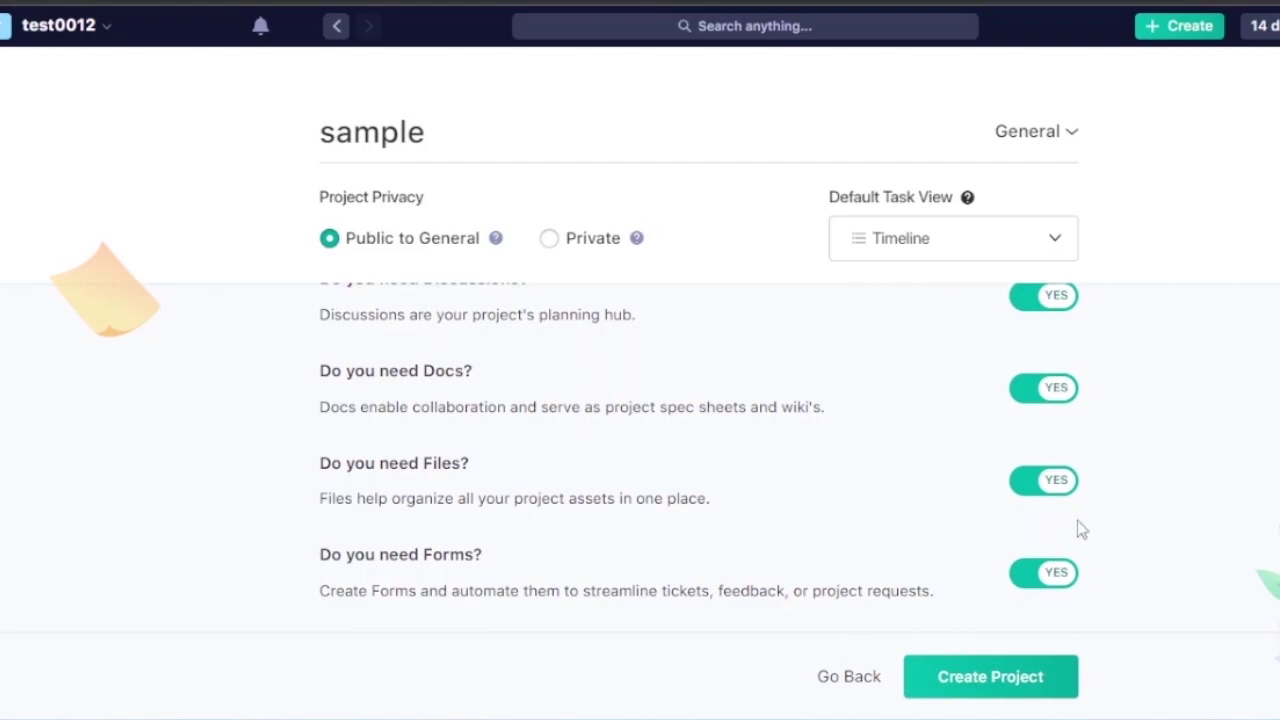
scroll(1066, 552, "down", 1)
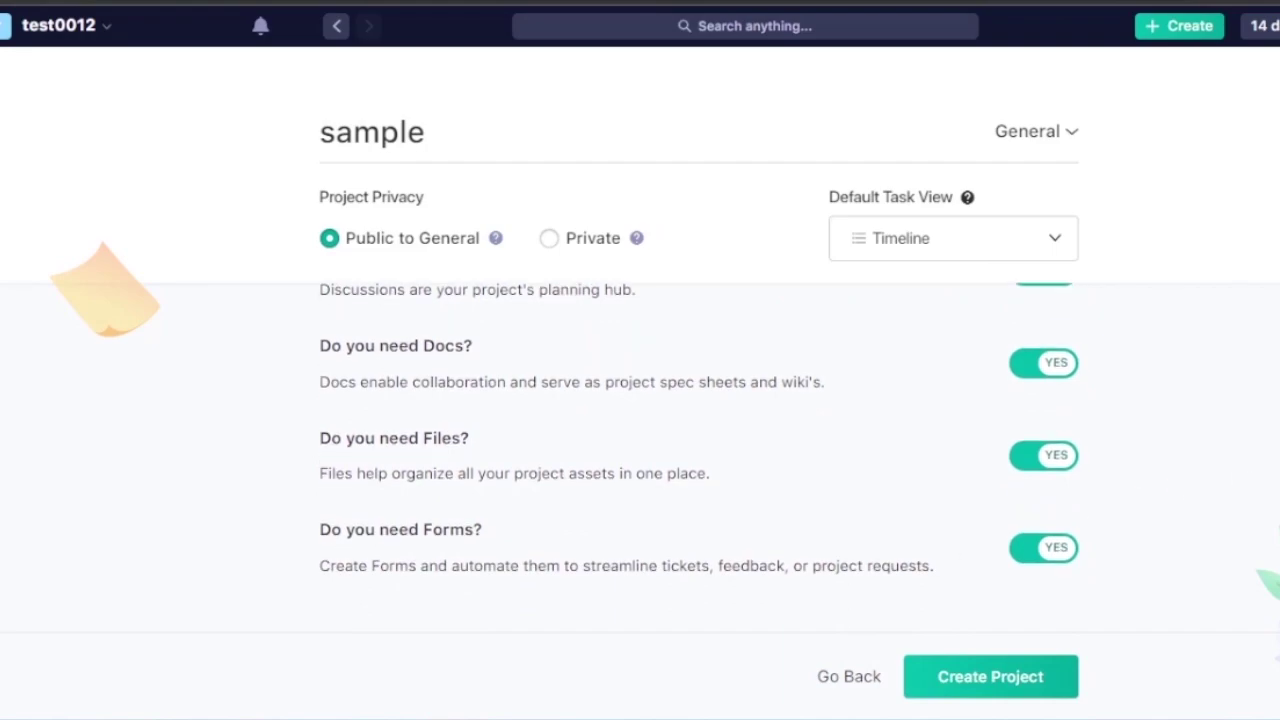
Create the sample project and dismiss the orange banners above its Tasks timeline
left_click(973, 680)
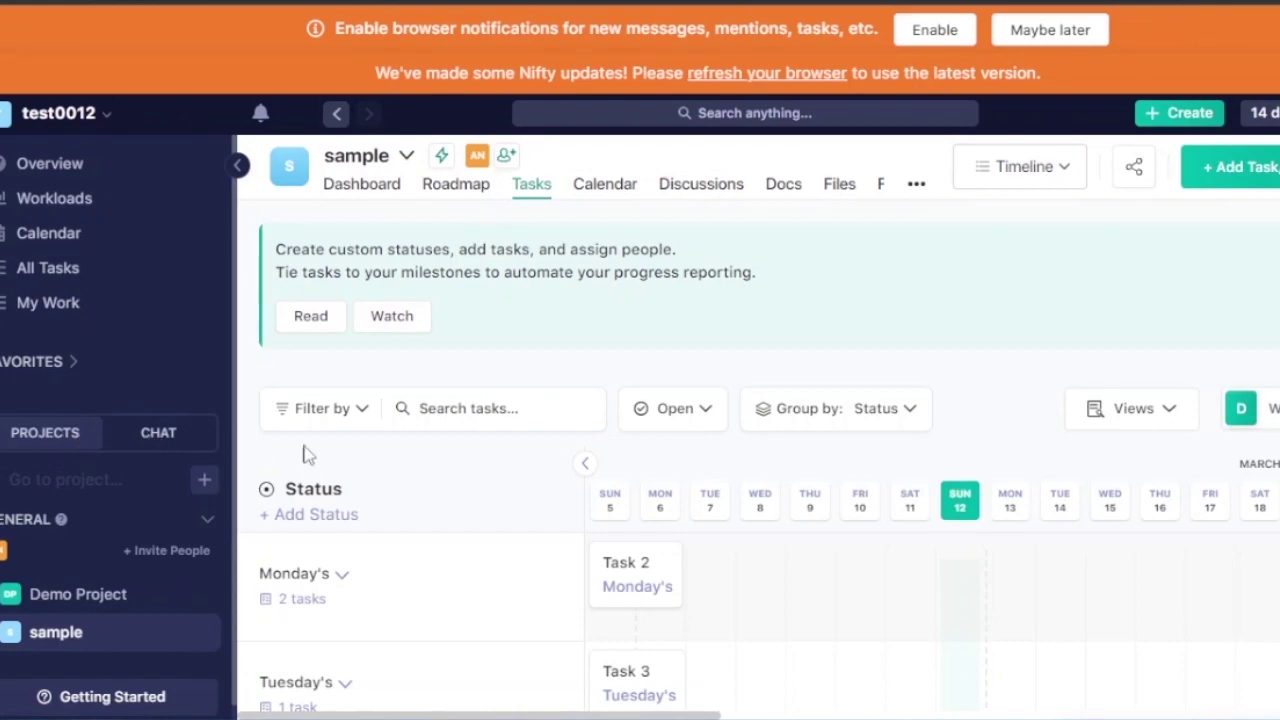
mouse_move(1272, 295)
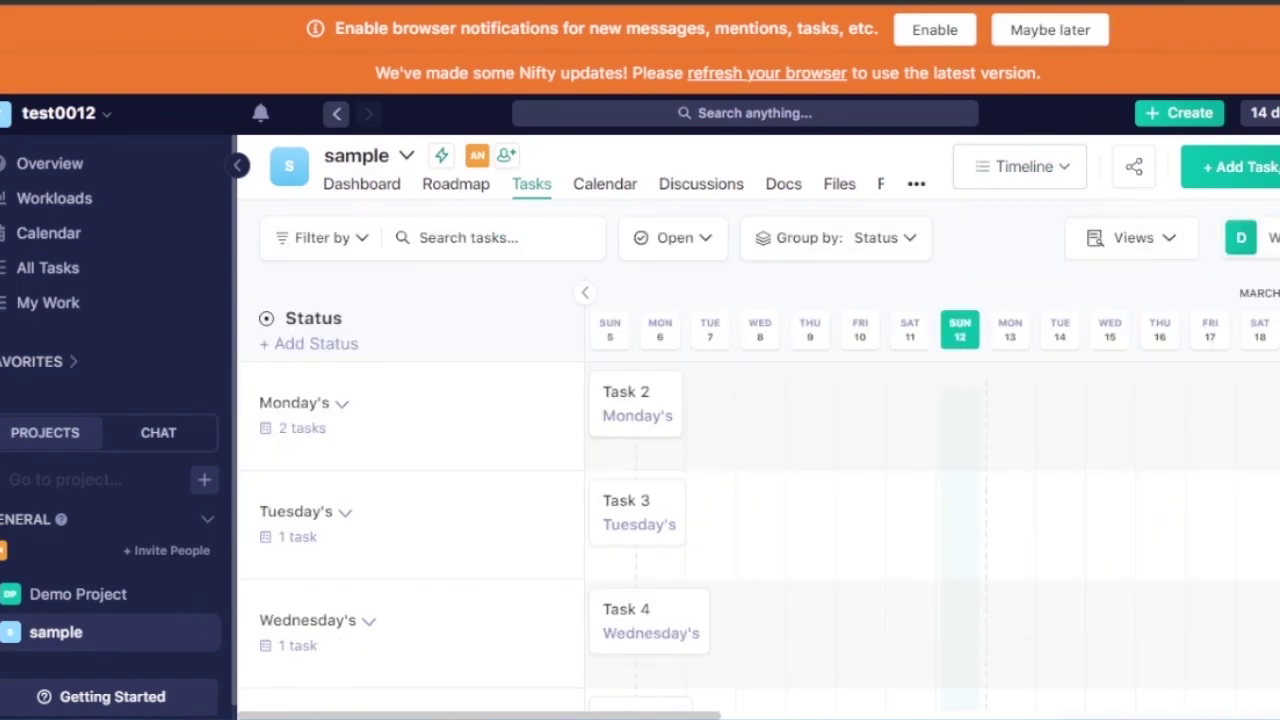
left_click(1050, 30)
scroll(750, 500, "down", 1)
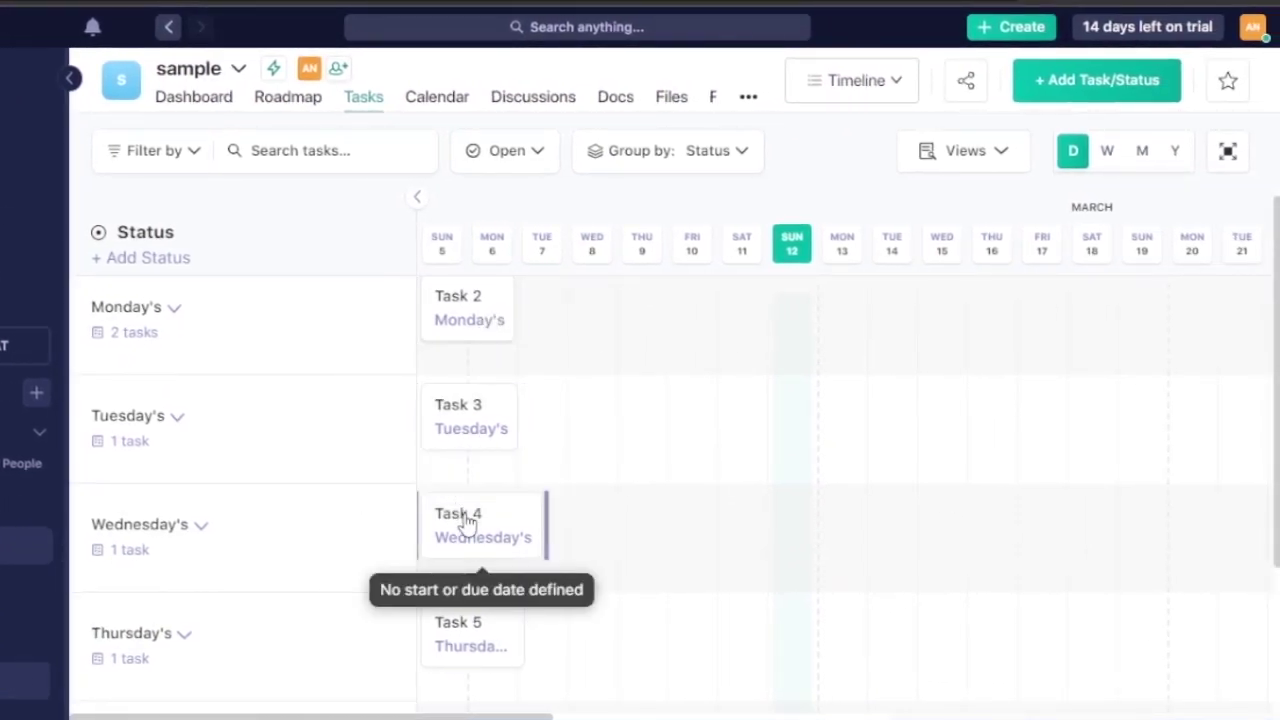
Open Task 2's detail panel and focus its title and description fields
left_click(460, 300)
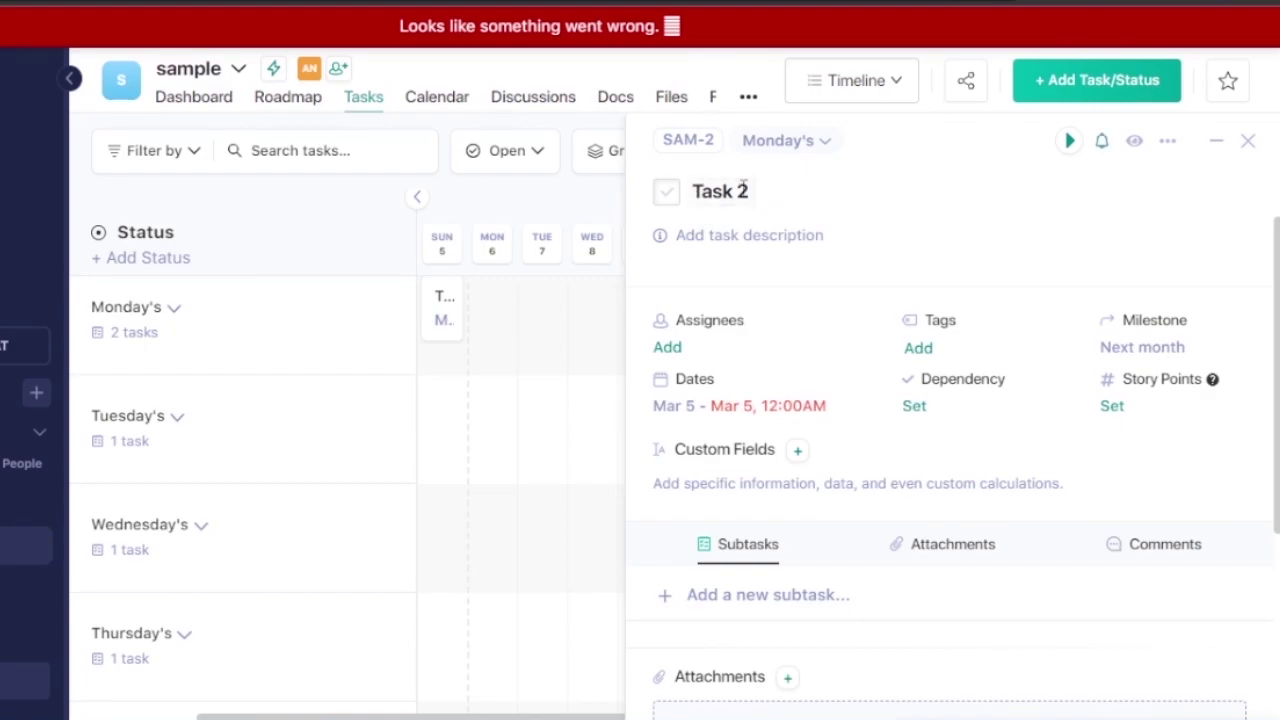
left_click(748, 189)
left_click(777, 234)
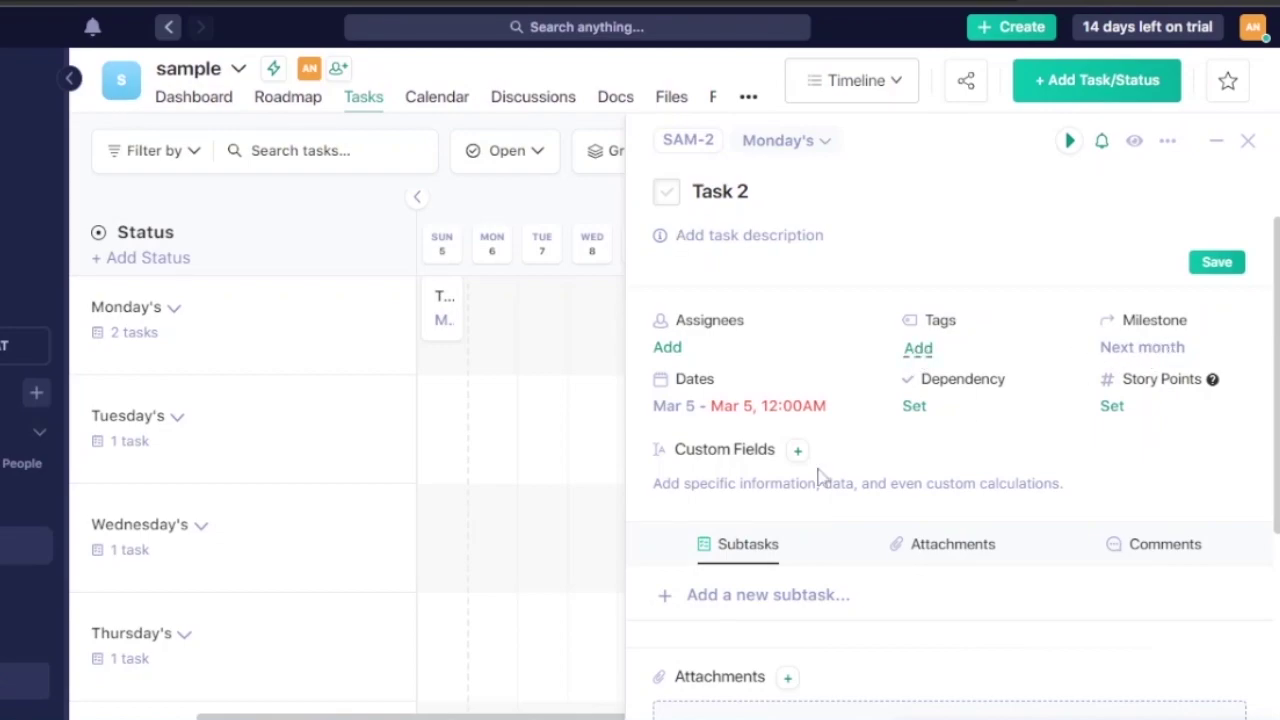
Set Task 2's due date to March 12 and extend the Next month milestone
left_click(779, 418)
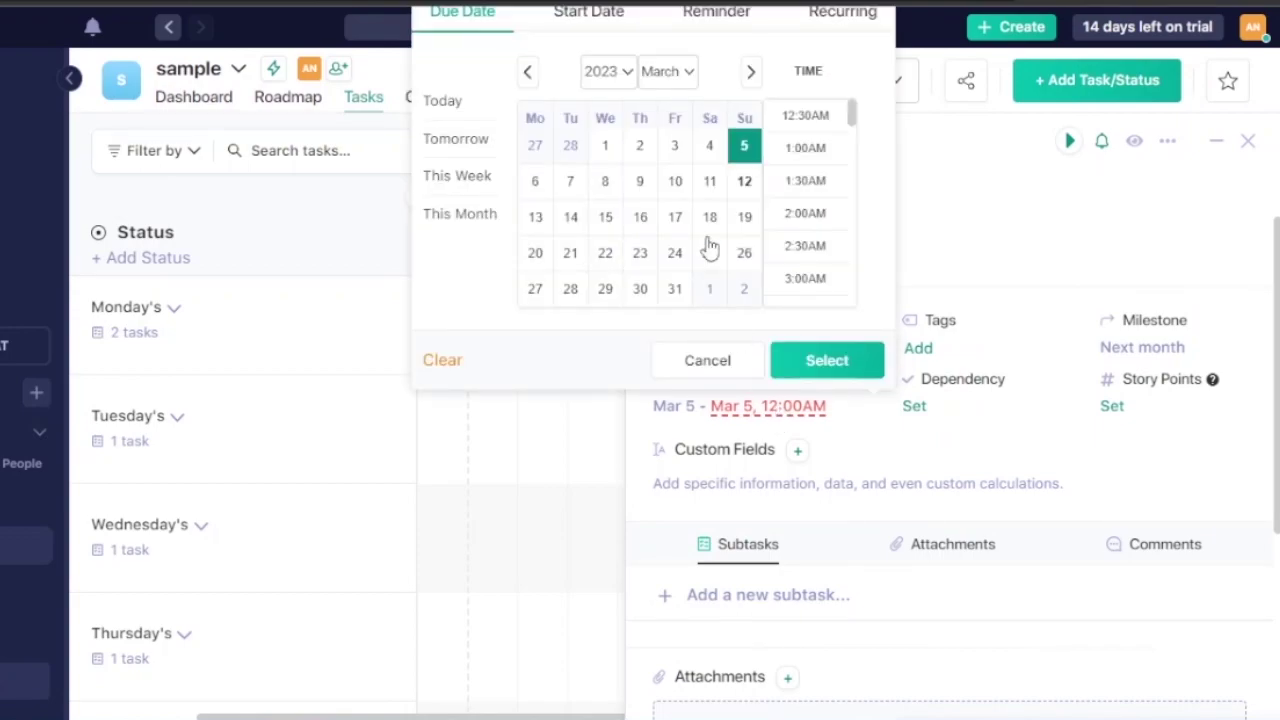
left_click(744, 184)
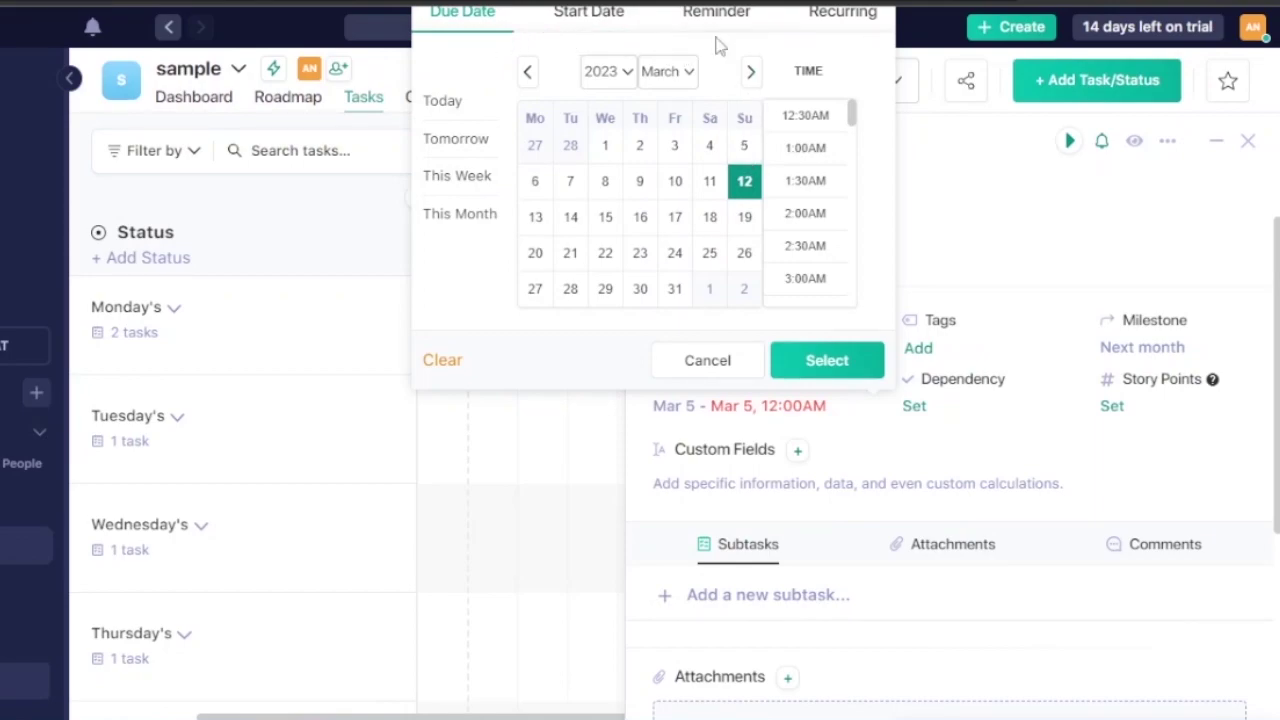
left_click(838, 364)
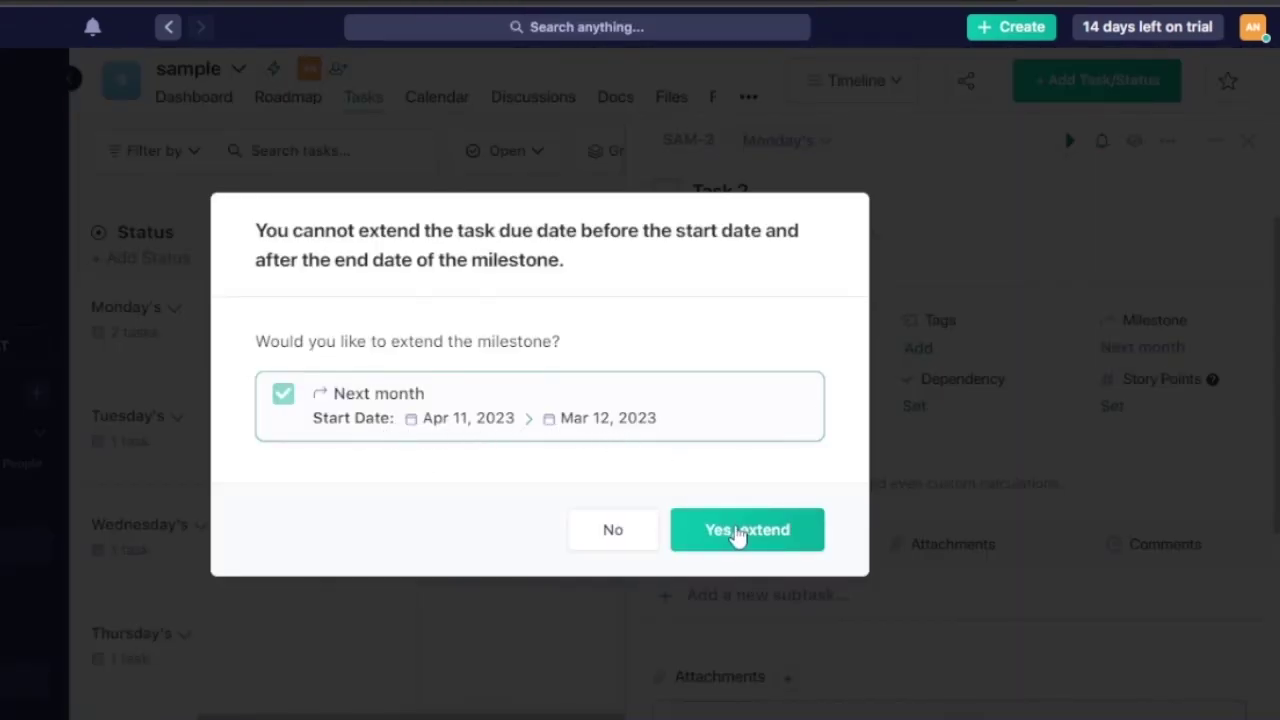
left_click(709, 532)
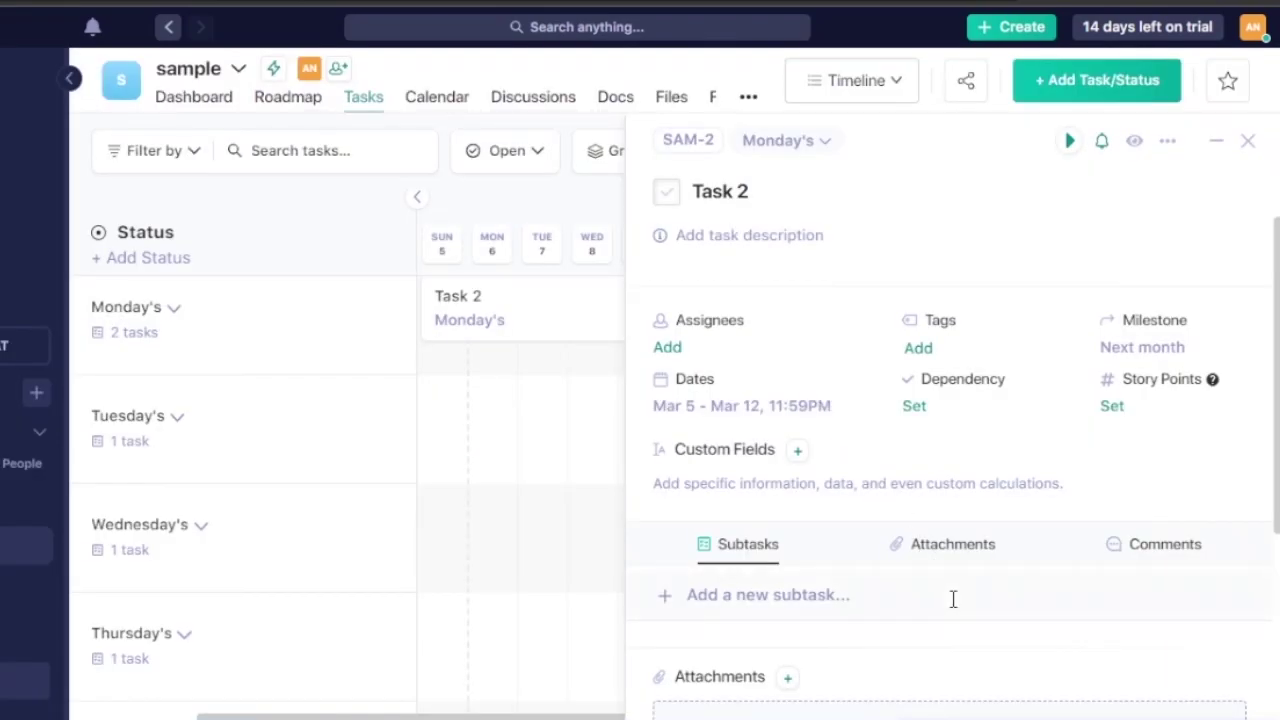
left_click(800, 455)
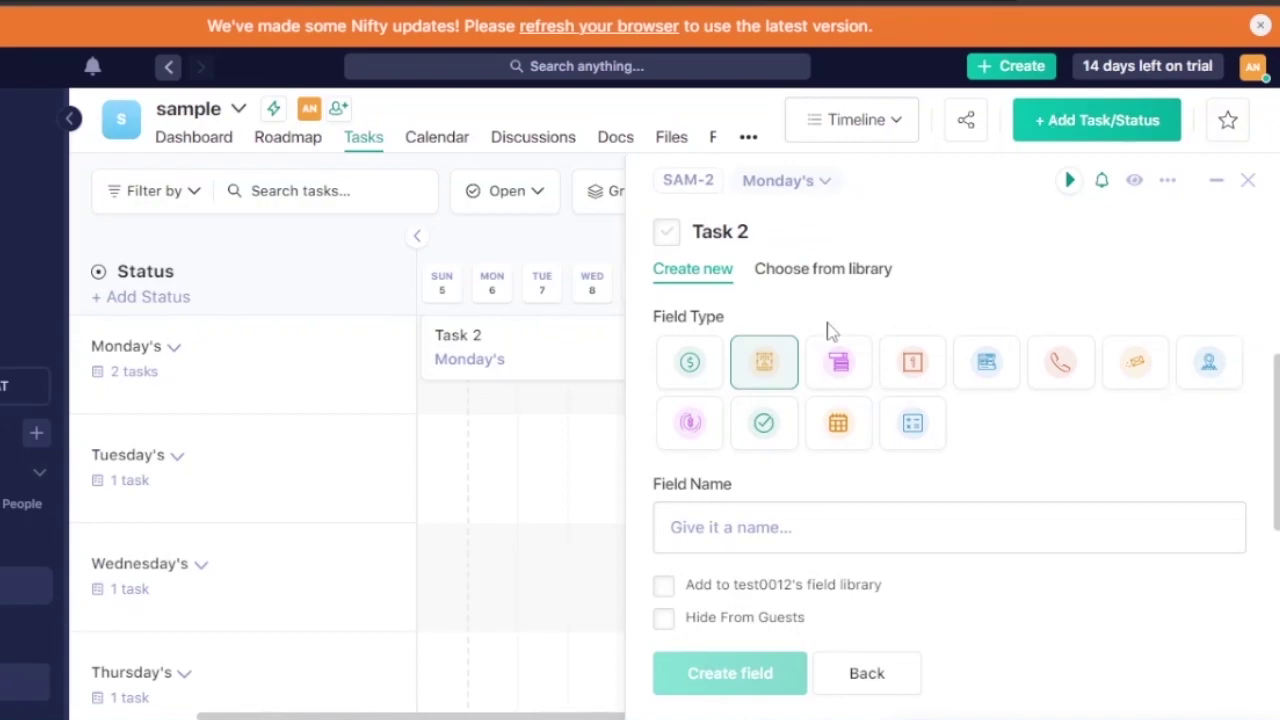
Close Task 2's details without adding a custom field; its timeline bar spans March 5–12
scroll(828, 330, "down", 1)
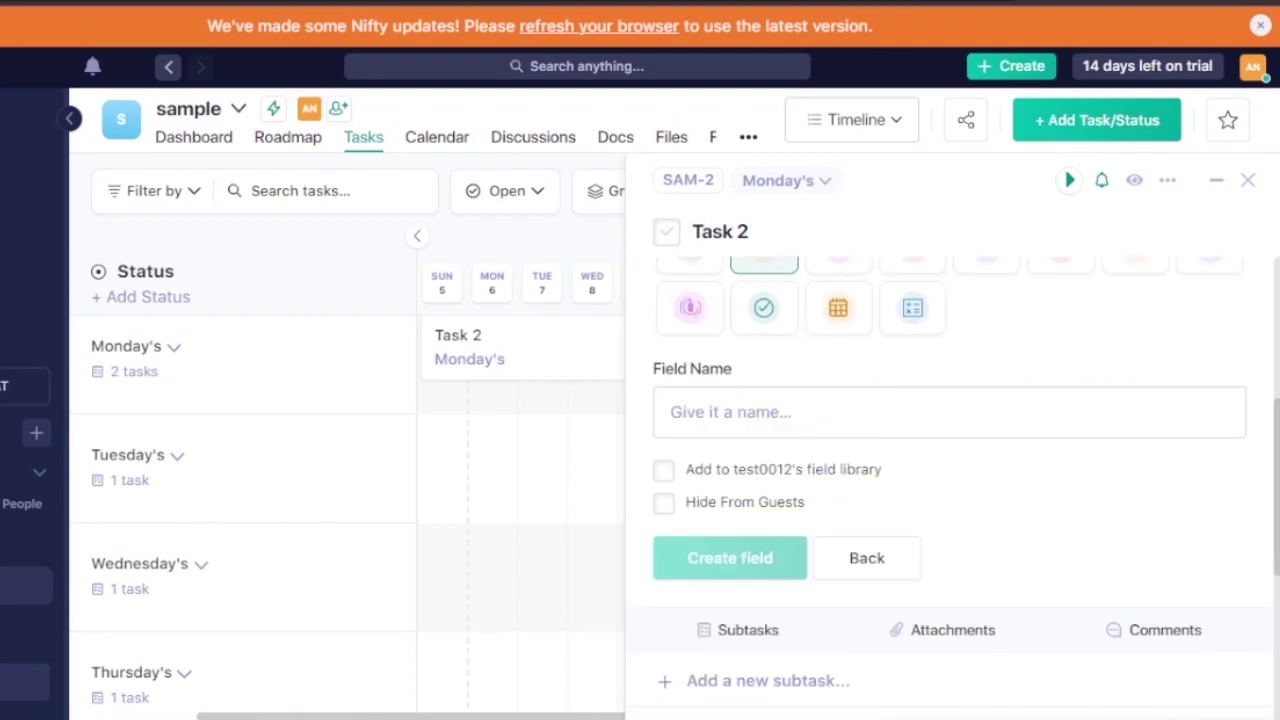
scroll(950, 450, "down", 2)
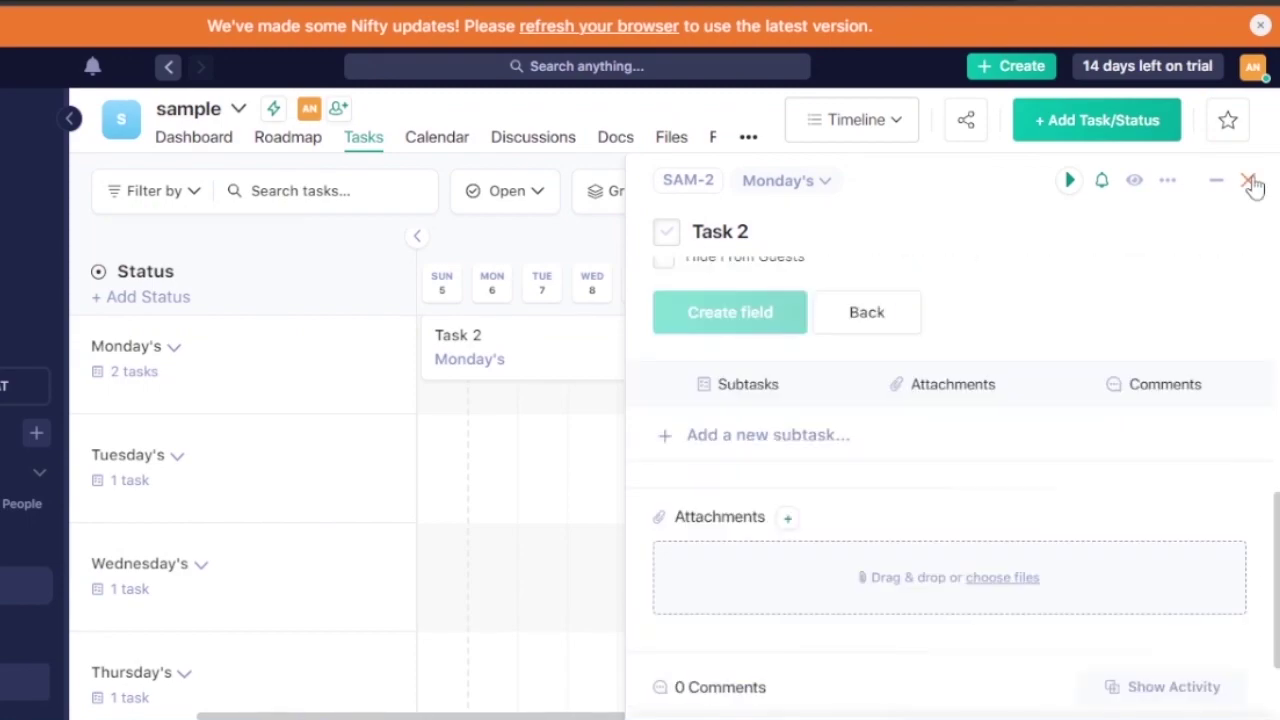
left_click(1249, 182)
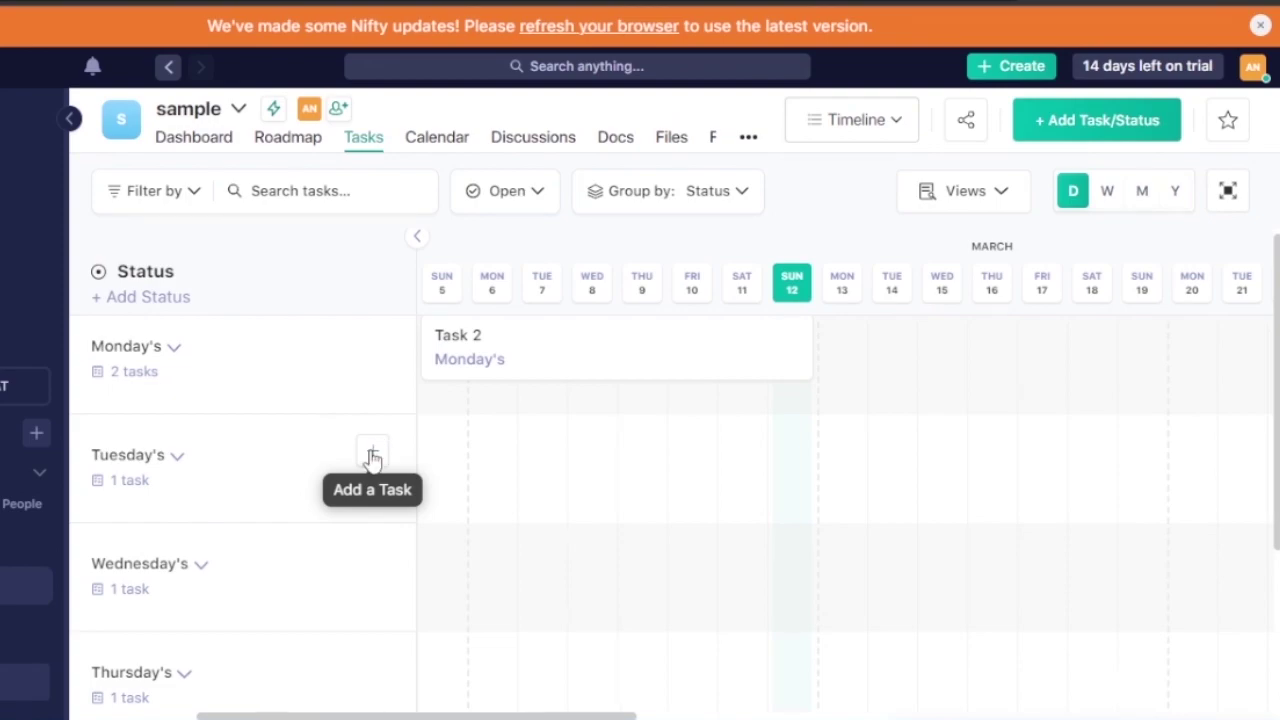
Try adding a Tuesday task and cancel, check the Group by options, then view the Dashboard
left_click(372, 457)
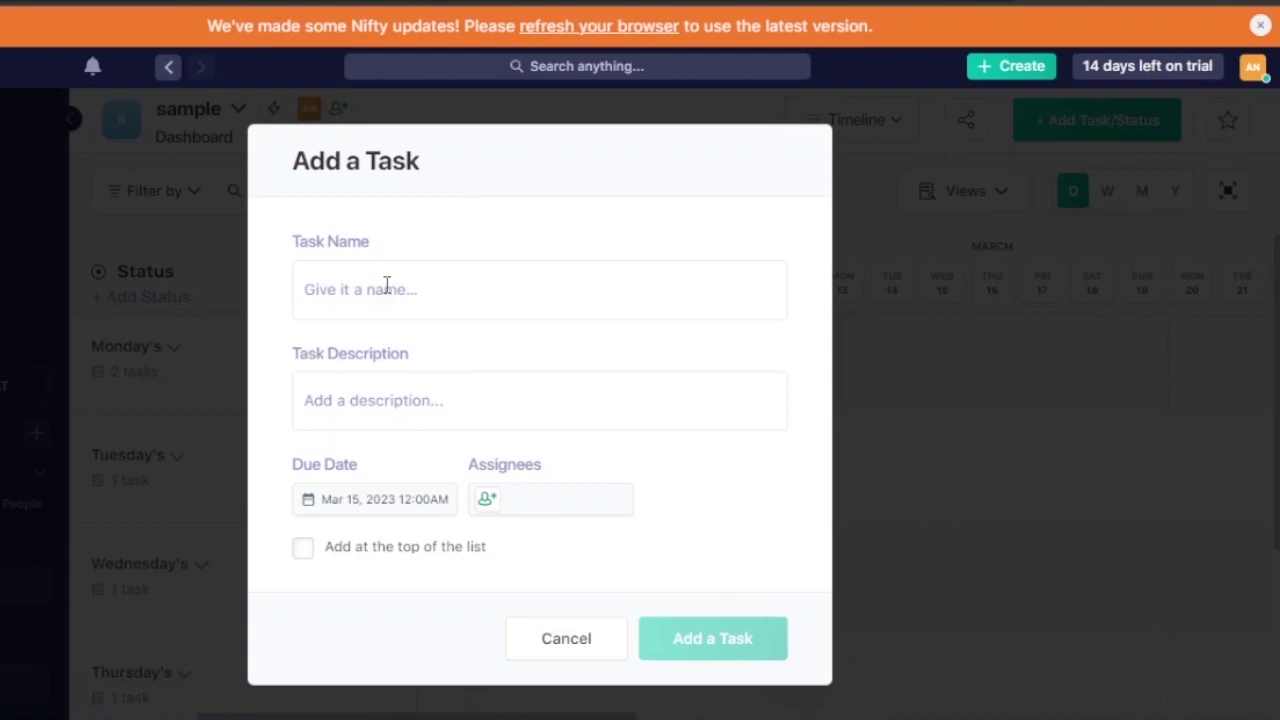
left_click(900, 290)
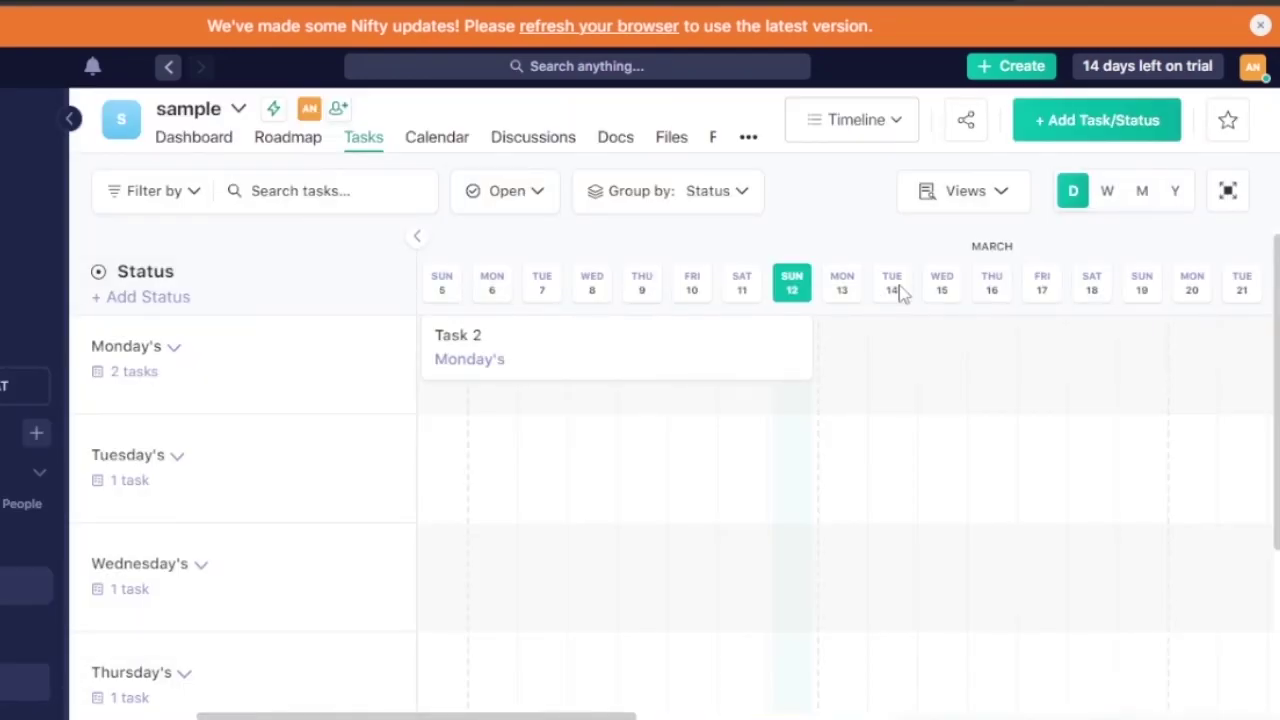
left_click(707, 190)
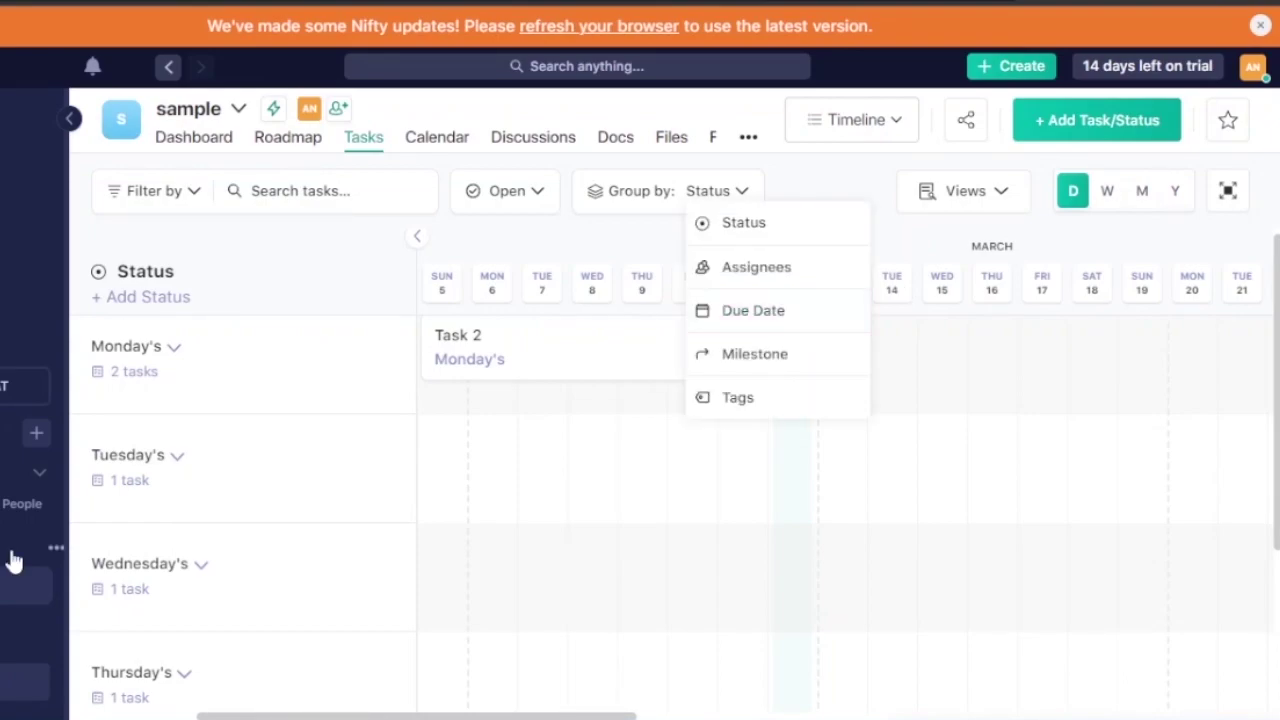
left_click(190, 140)
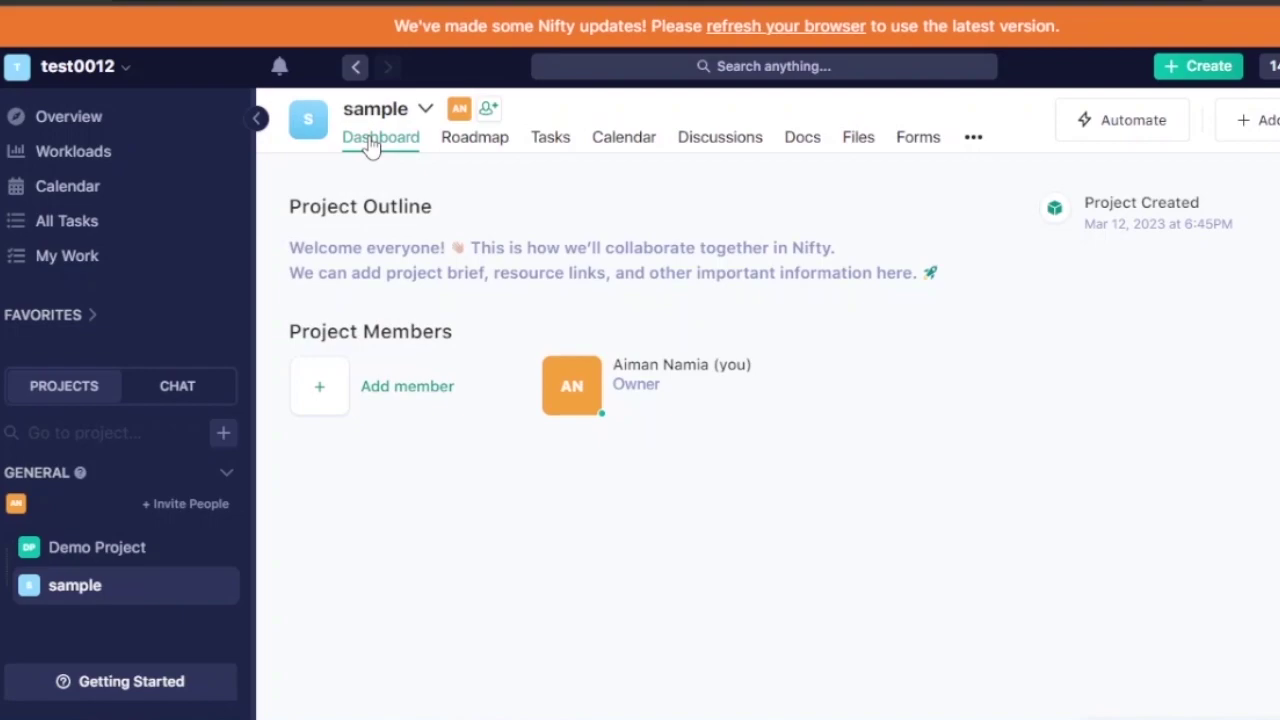
Browse the Roadmap, Calendar and Discussions views, ending on the Invite People page
left_click(475, 137)
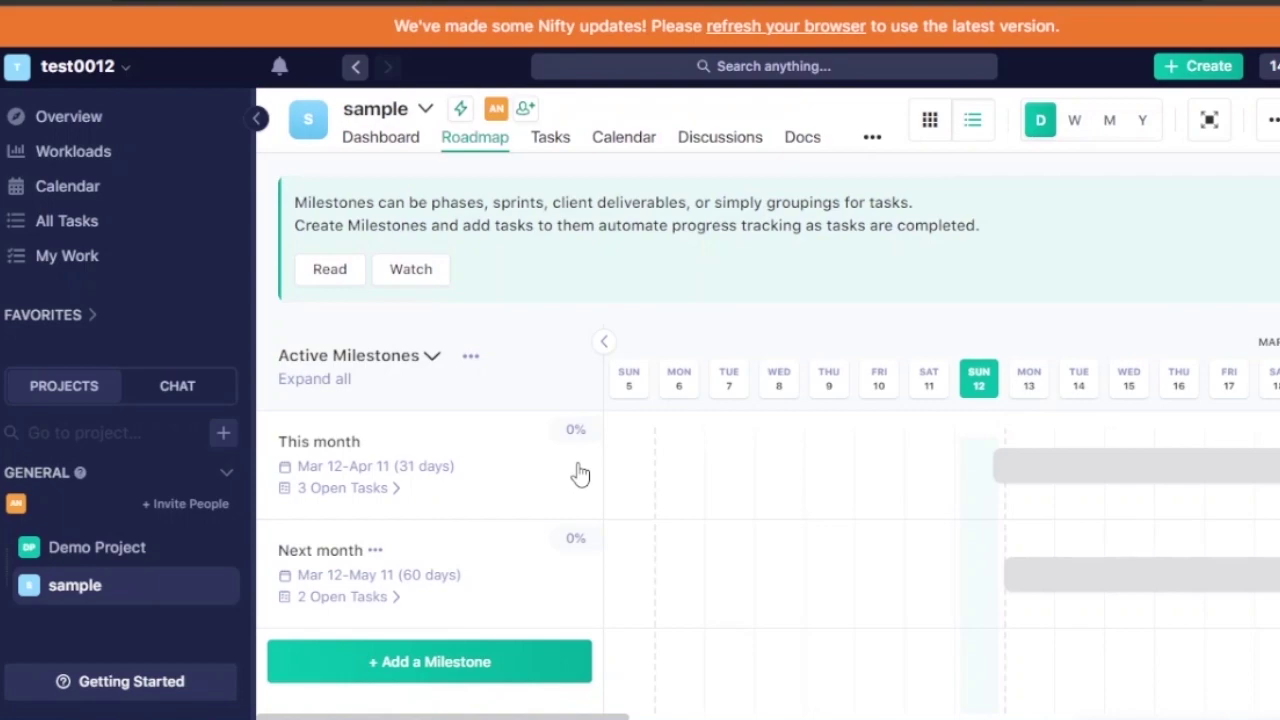
left_click(640, 142)
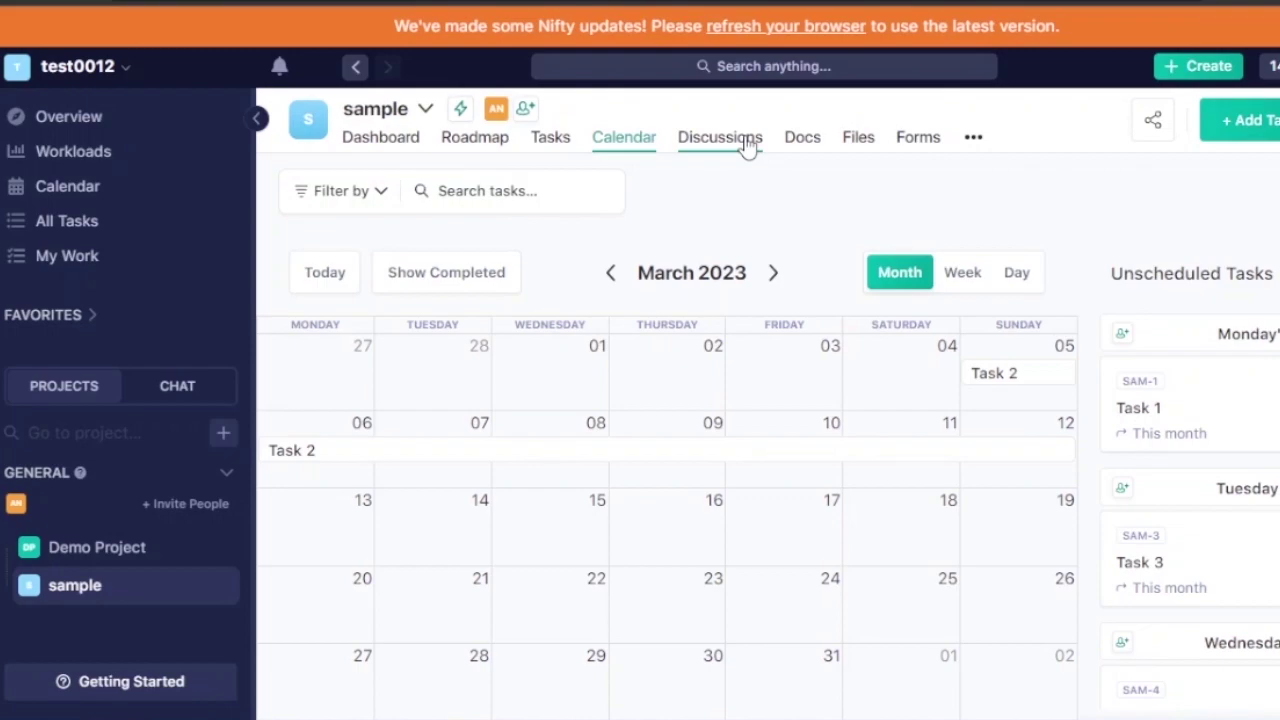
left_click(748, 143)
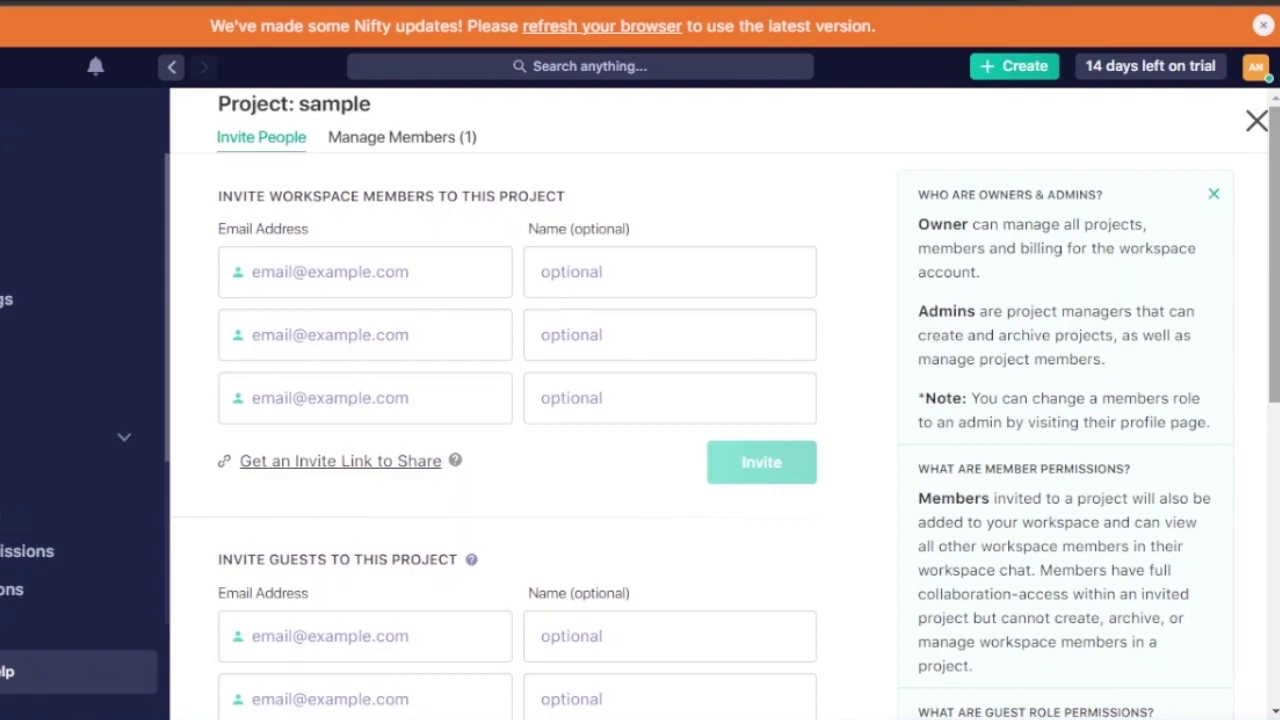
scroll(700, 400, "down", 1)
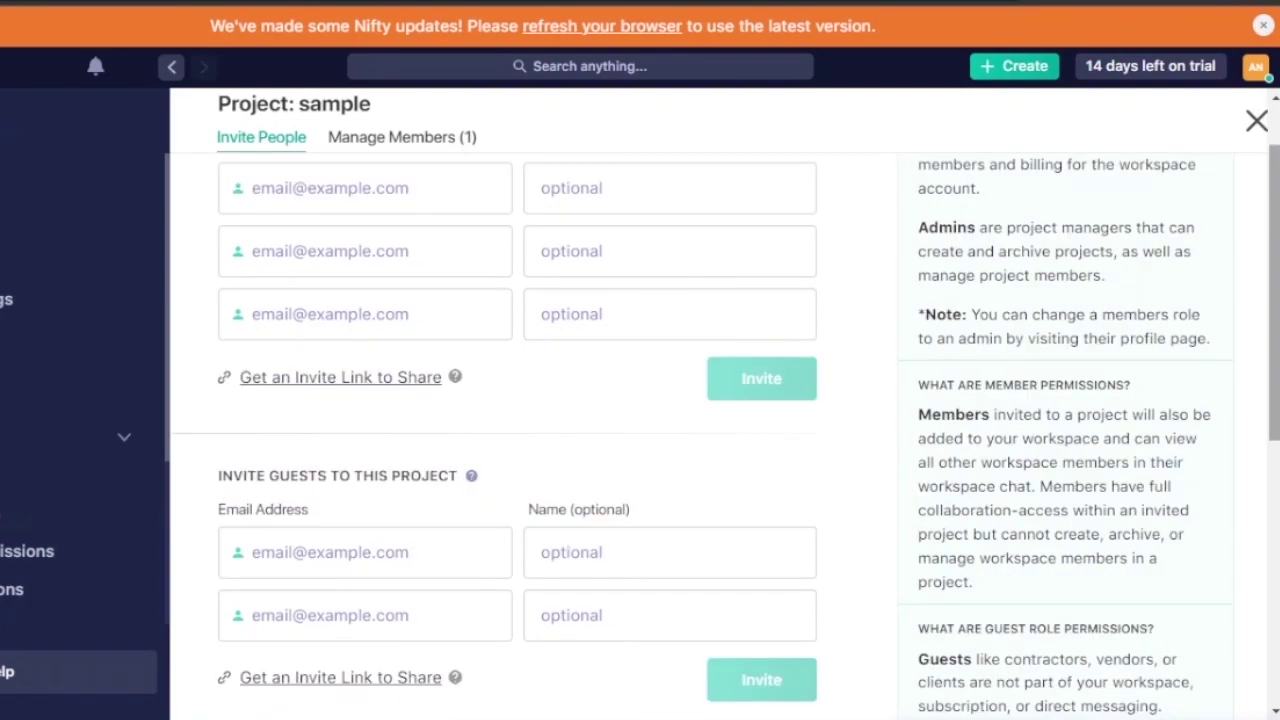